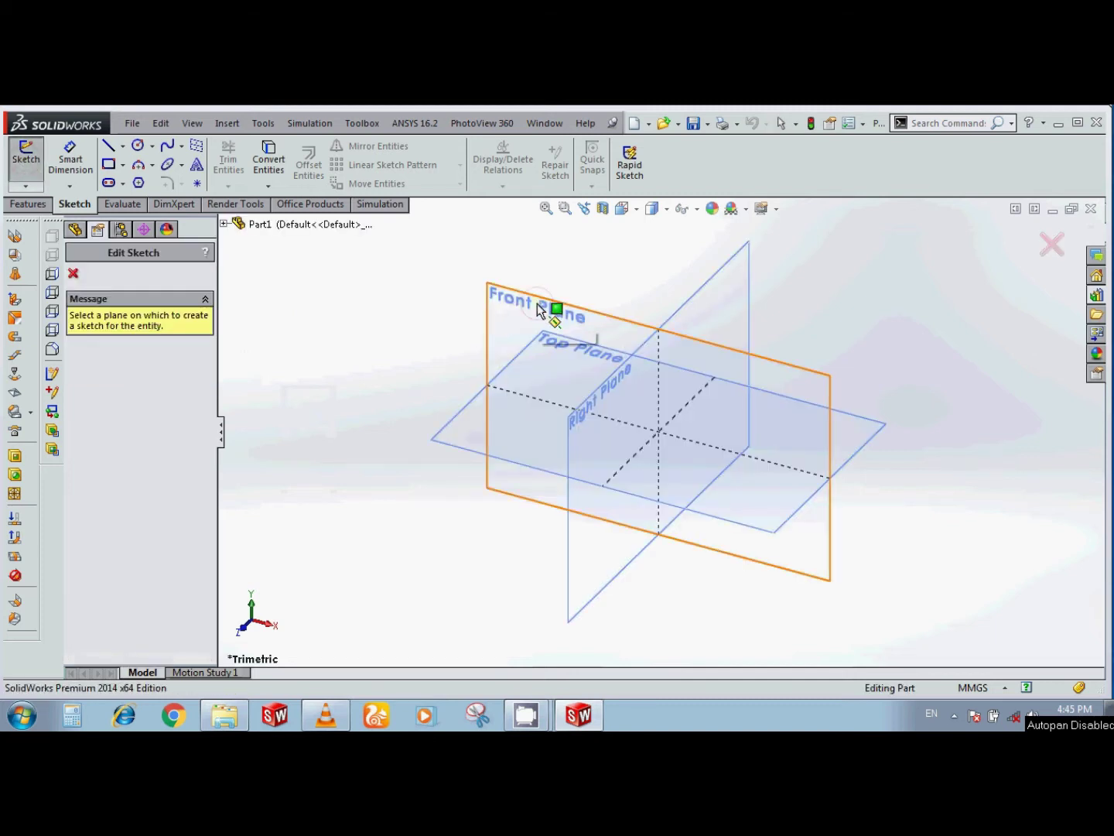
Start a sketch on the Front Plane and draw a vertical centerline about 57 mm long up from the origin
{"action": "left_click", "coordinate": [540, 310]}
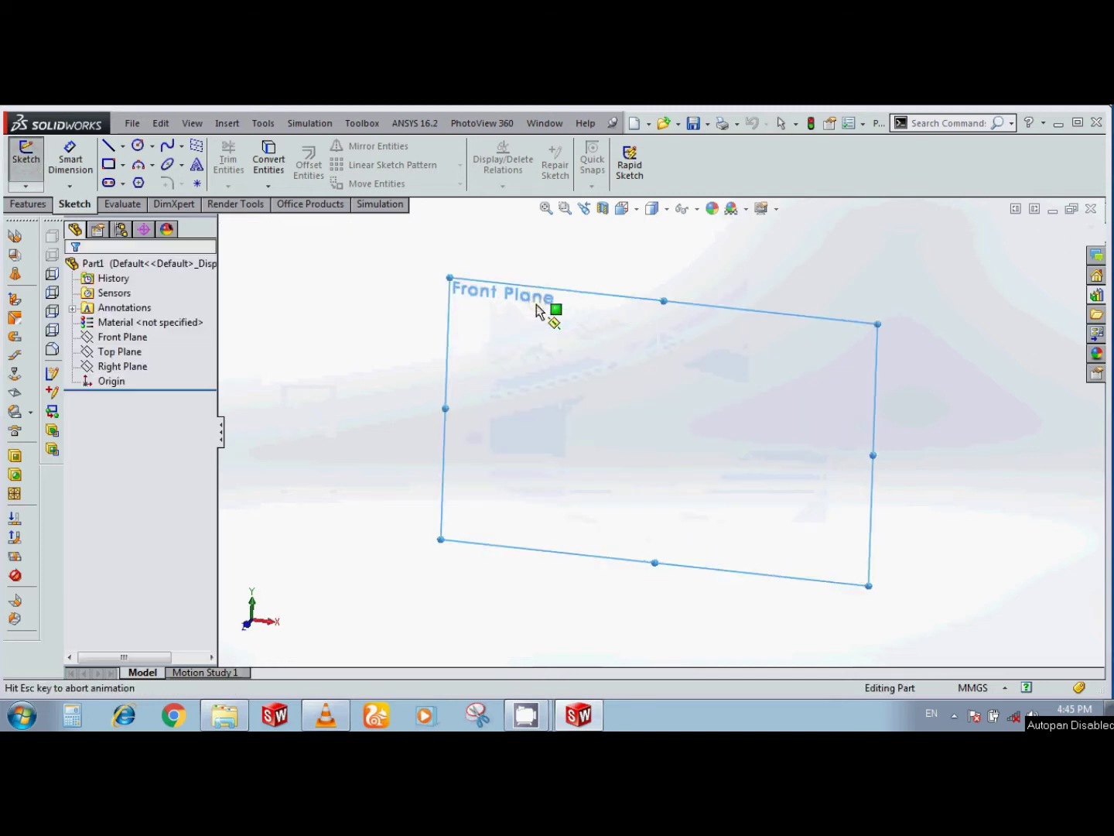
{"action": "left_click", "coordinate": [122, 147]}
{"action": "left_click", "coordinate": [131, 179]}
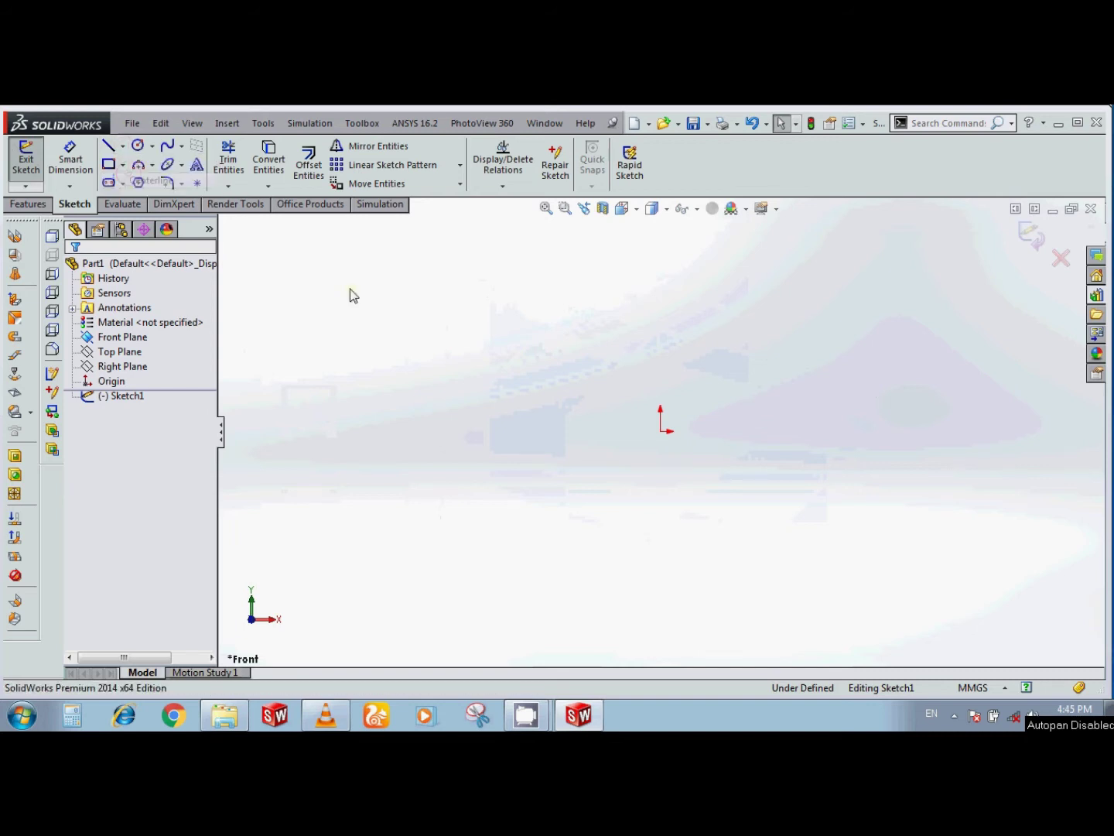
{"action": "left_click", "coordinate": [661, 430]}
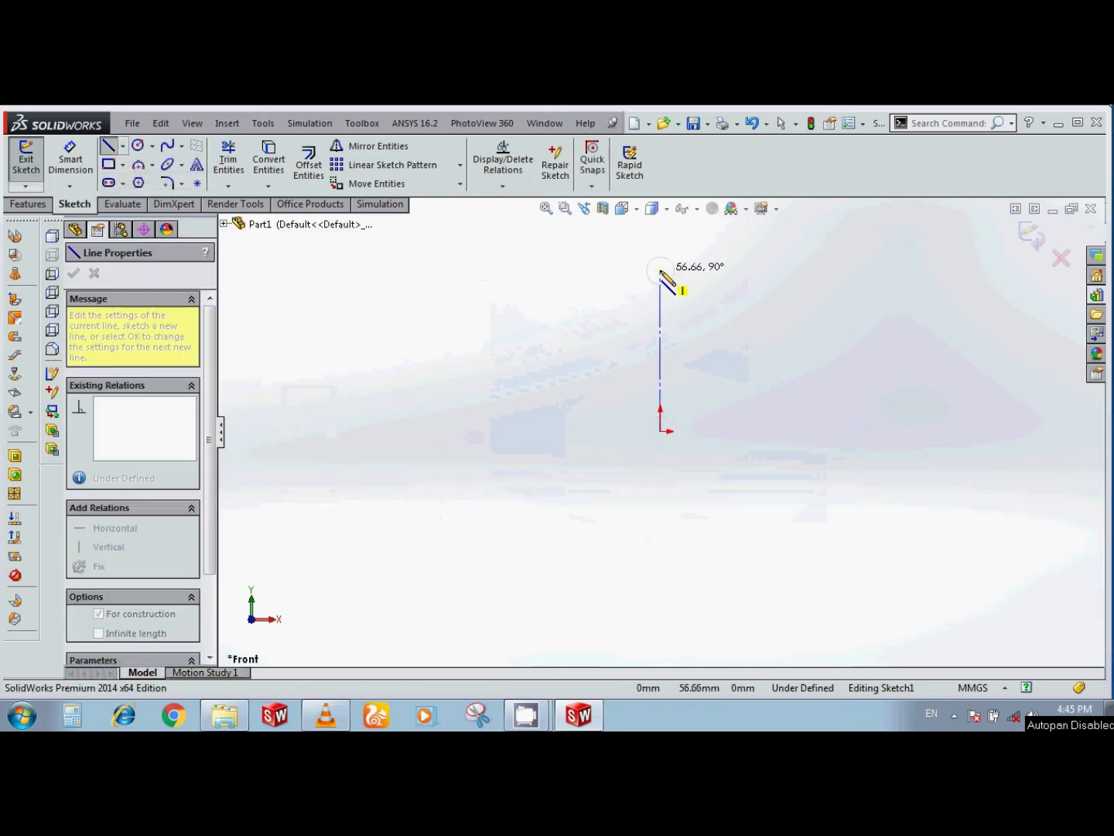
{"action": "left_click", "coordinate": [661, 270]}
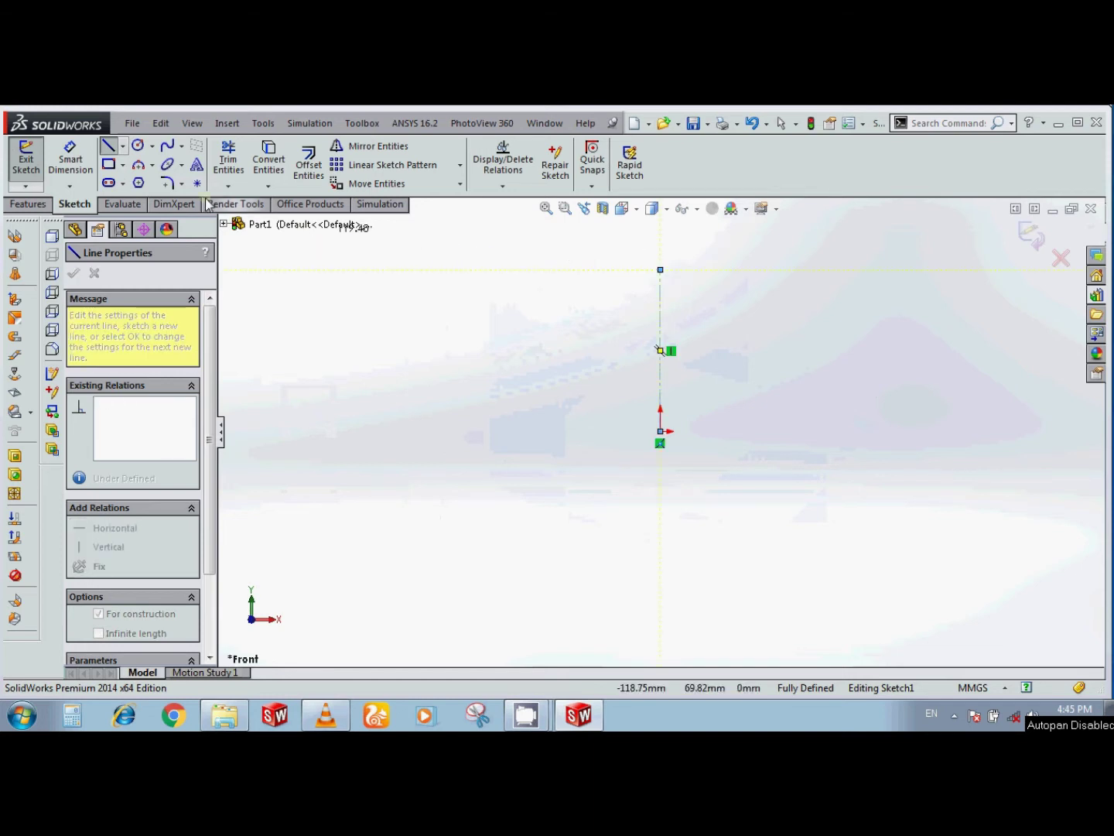
Sketch the goblet's half base about 20 mm wide from the origin, and a vertical stem line about 15 mm high beside the centerline
{"action": "left_click", "coordinate": [108, 144]}
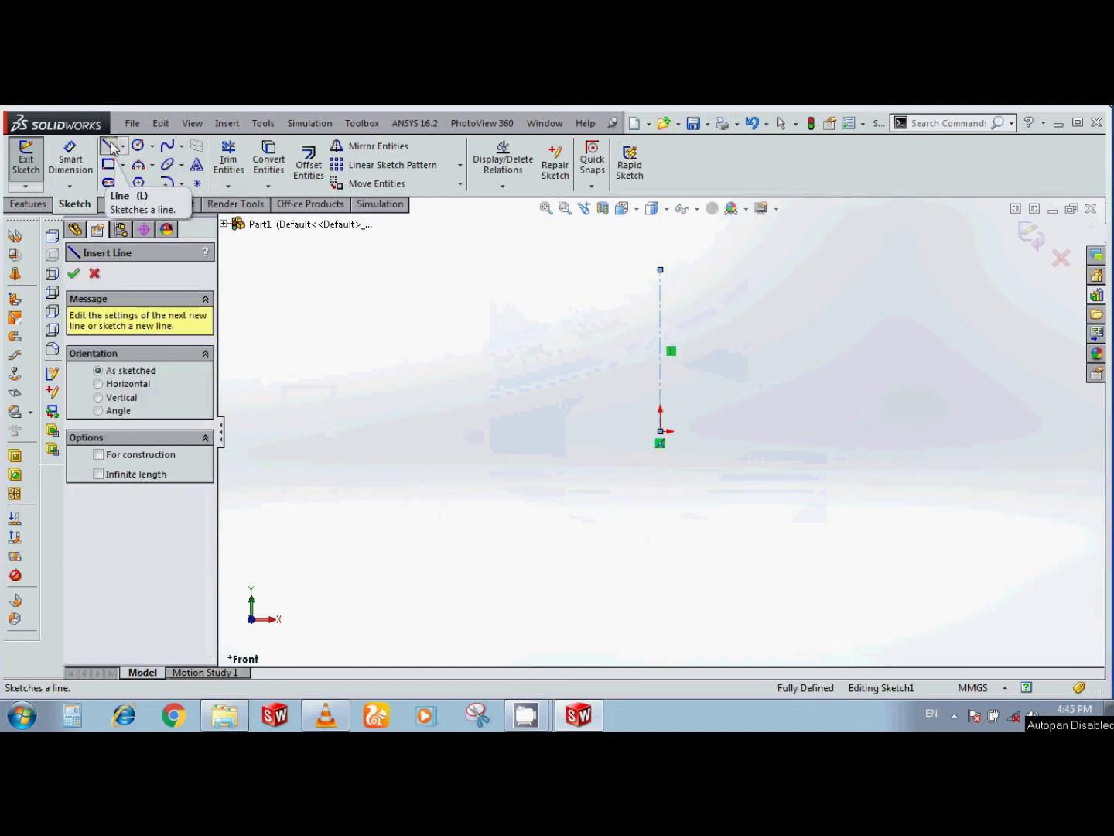
{"action": "left_click", "coordinate": [660, 430]}
{"action": "left_click", "coordinate": [689, 431]}
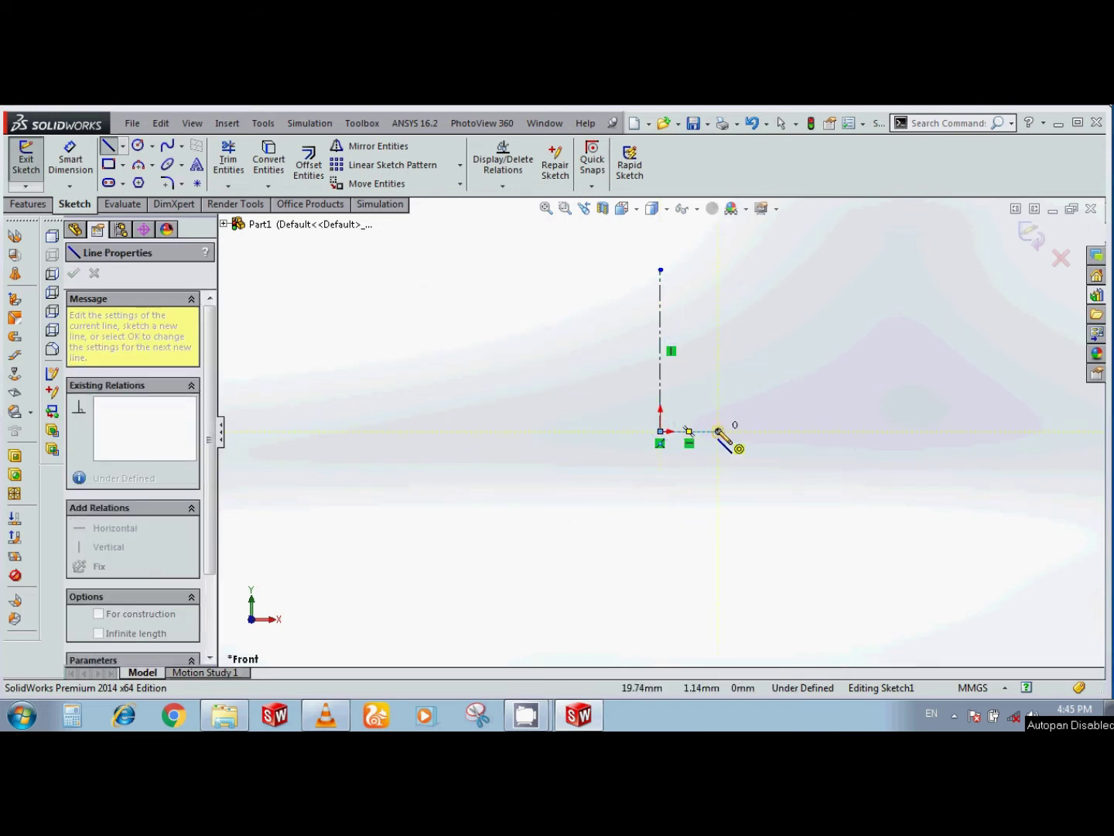
{"action": "left_click", "coordinate": [721, 431]}
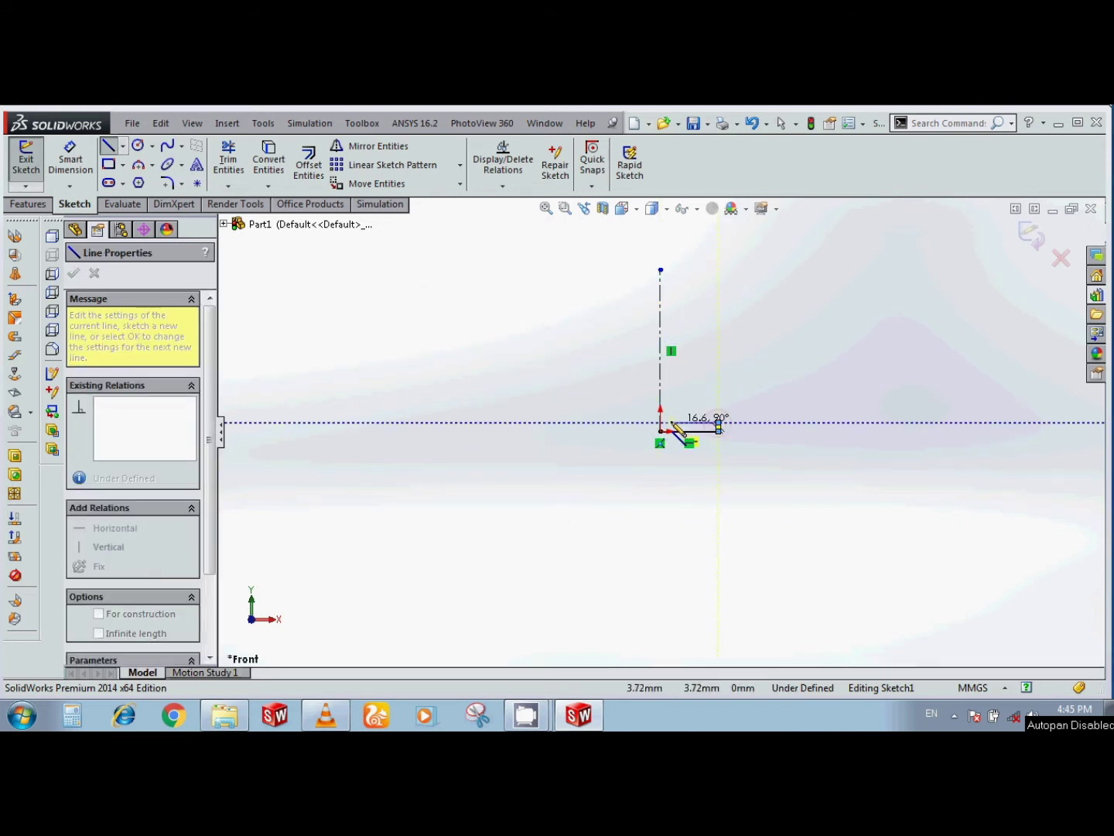
{"action": "left_click", "coordinate": [666, 423]}
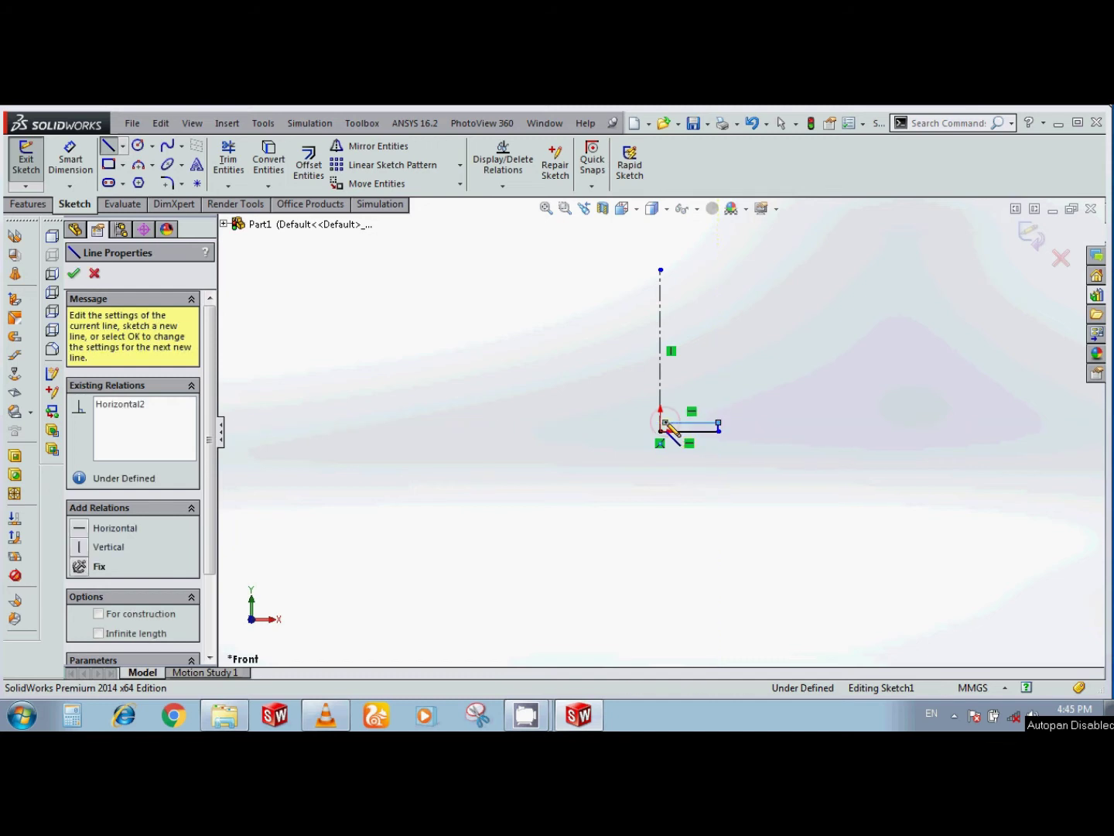
{"action": "left_click", "coordinate": [665, 382]}
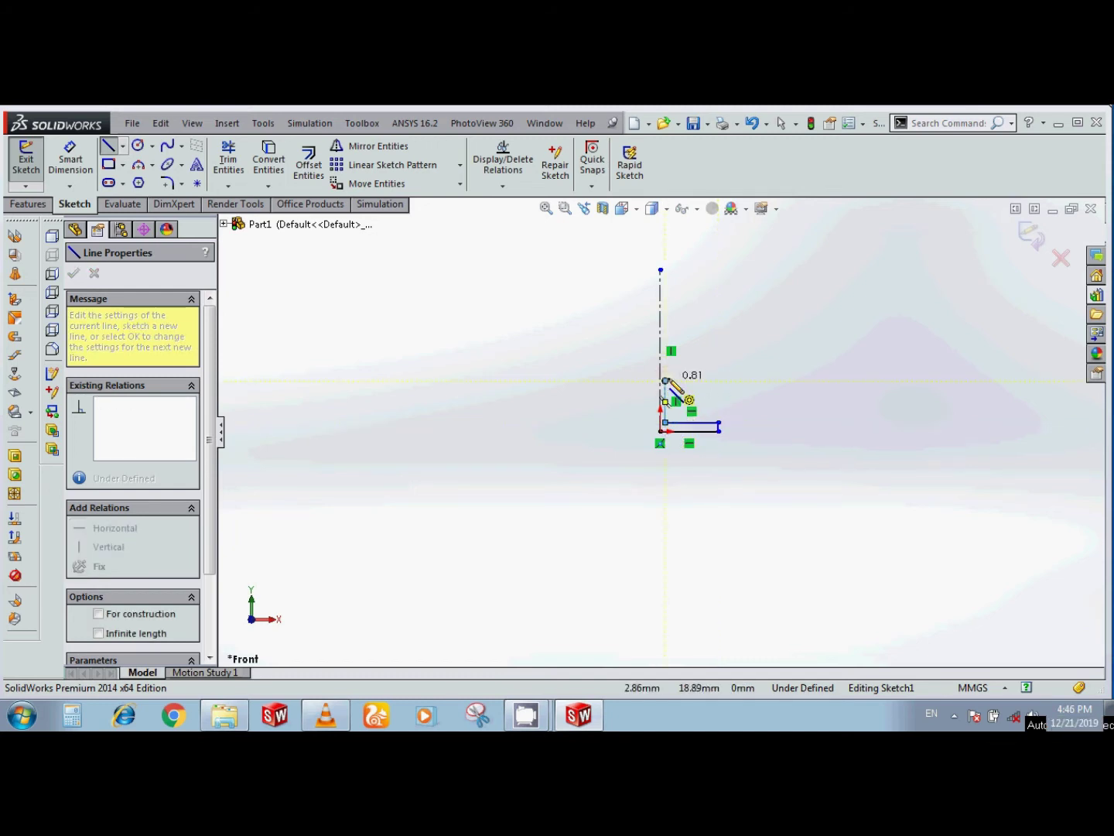
Draw a spline for the bowl from the stem's upper end, curving outward to about 25 mm from the axis, level with the centerline's top
{"action": "left_click", "coordinate": [167, 146]}
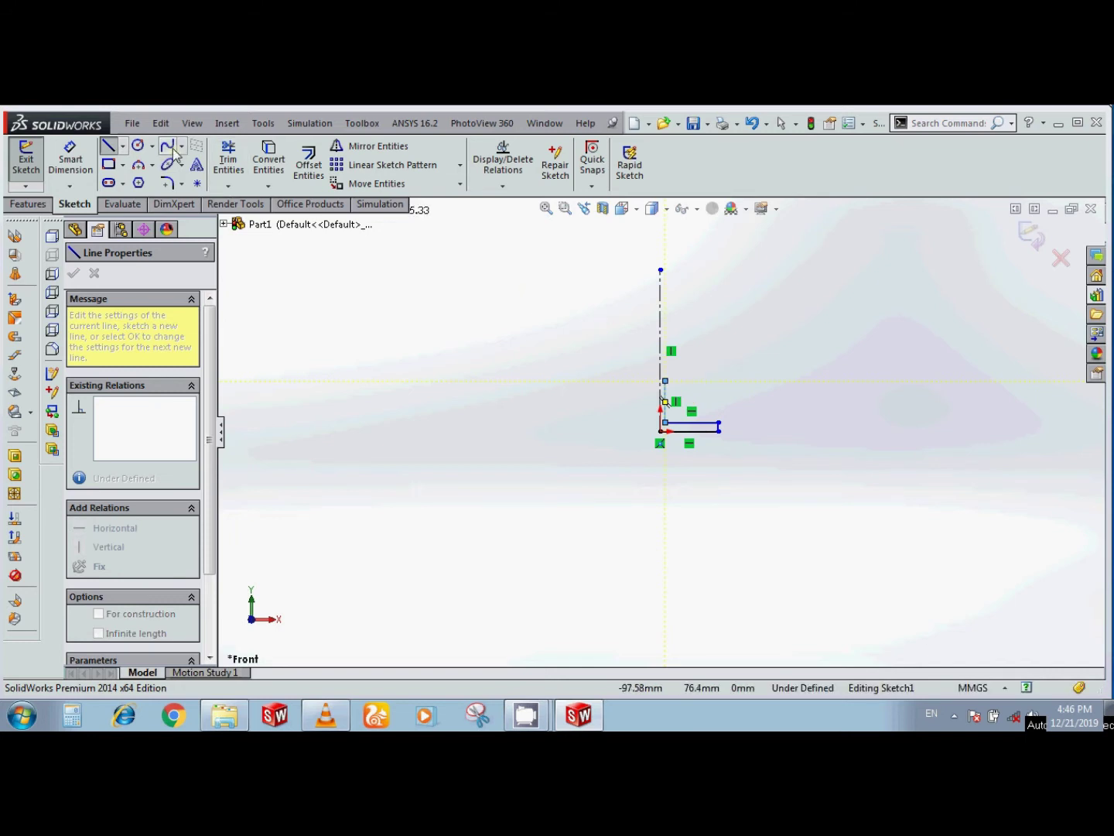
{"action": "left_click", "coordinate": [665, 381]}
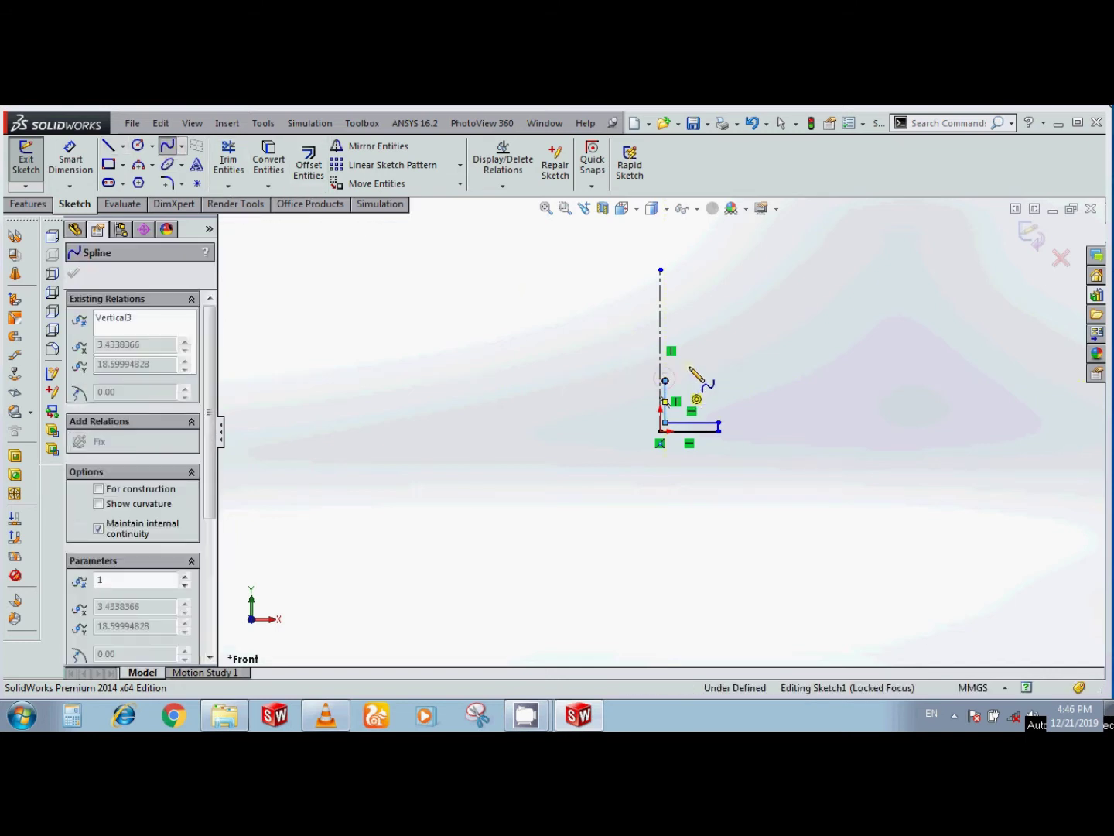
{"action": "left_click", "coordinate": [690, 363]}
{"action": "left_click", "coordinate": [719, 342]}
{"action": "left_click", "coordinate": [730, 313]}
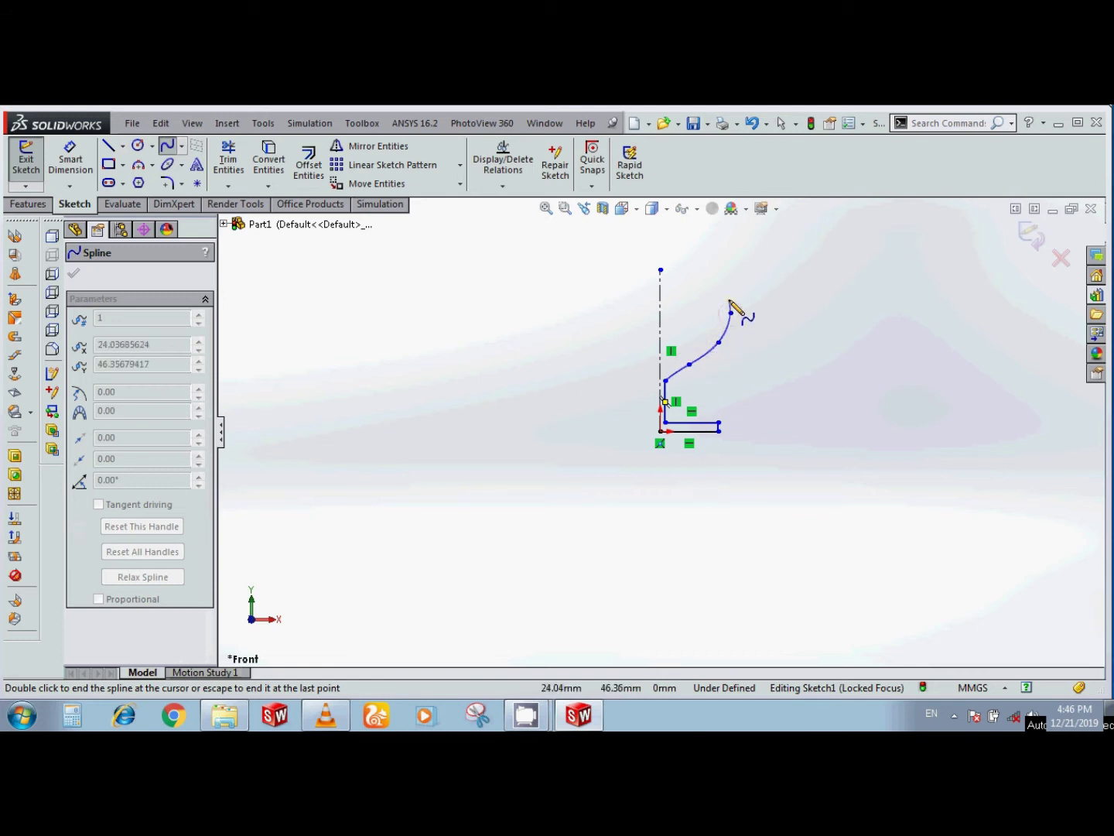
{"action": "left_click", "coordinate": [734, 288]}
{"action": "left_click", "coordinate": [735, 271]}
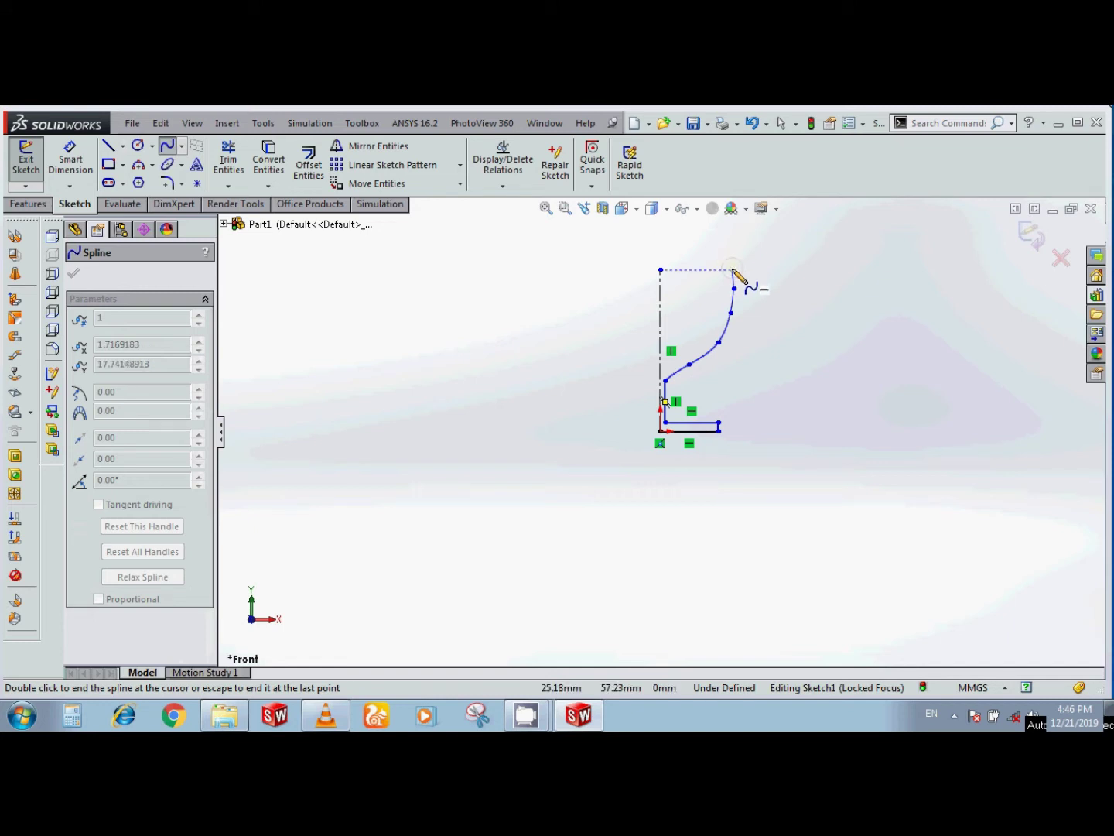
Close the profile with a horizontal line from the spline's end to the centerline's top and a vertical line down to the origin
{"action": "left_click", "coordinate": [110, 147]}
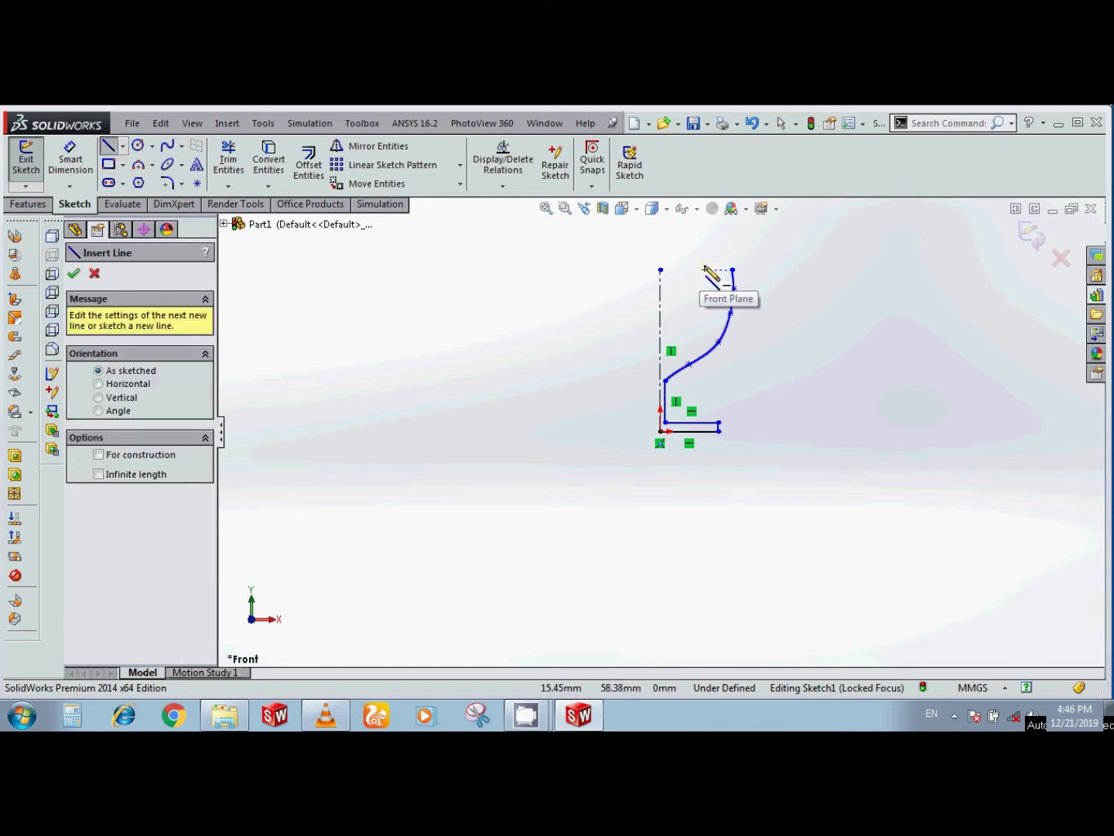
{"action": "left_click", "coordinate": [733, 270]}
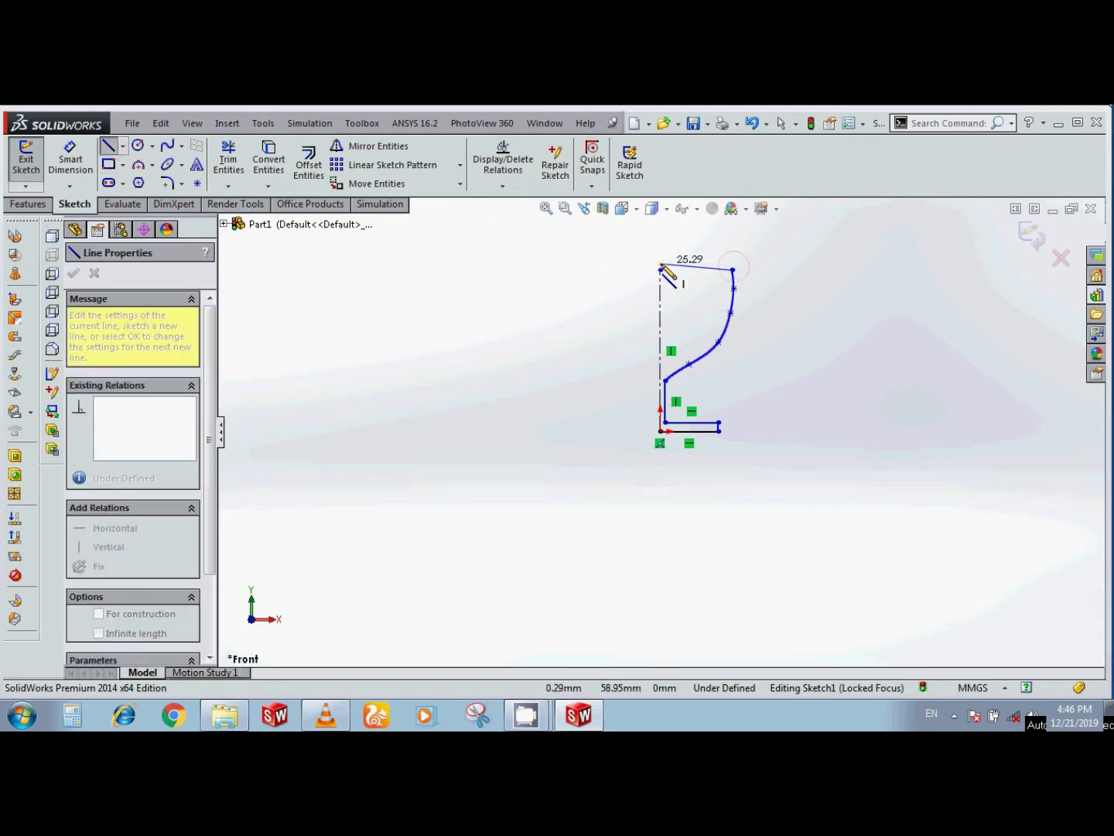
{"action": "left_click", "coordinate": [660, 269]}
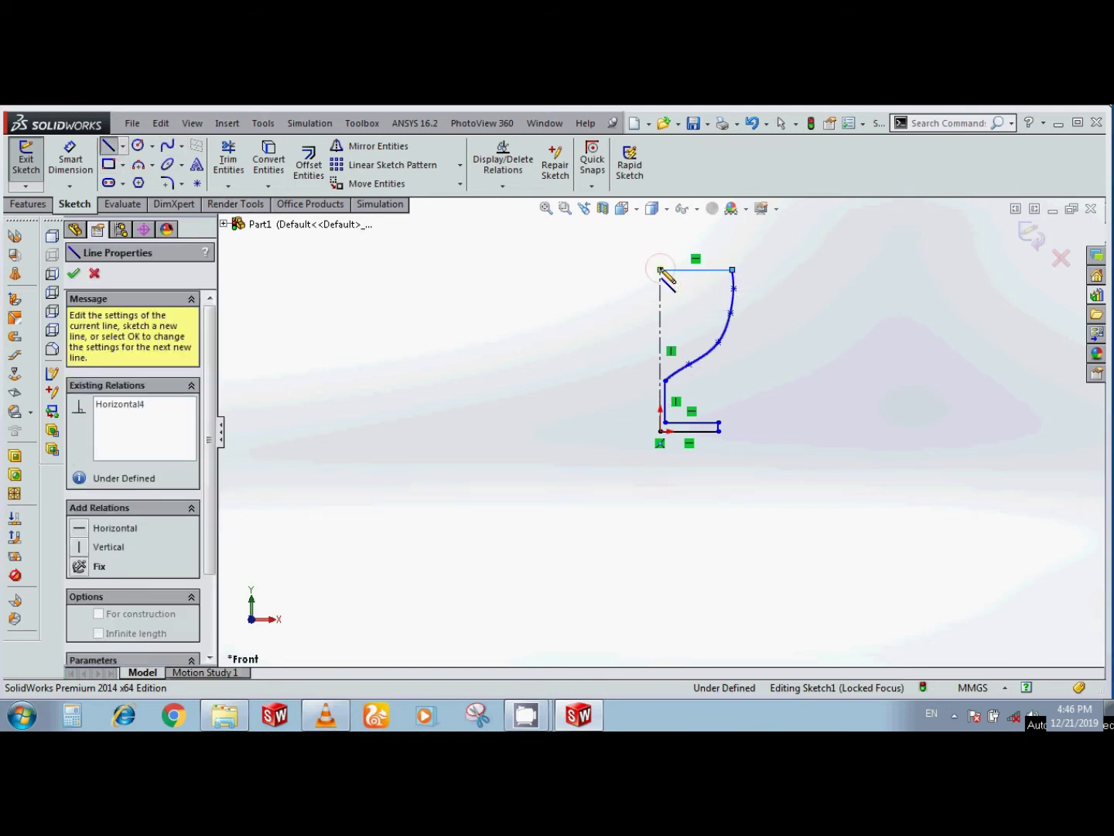
{"action": "left_click", "coordinate": [659, 434]}
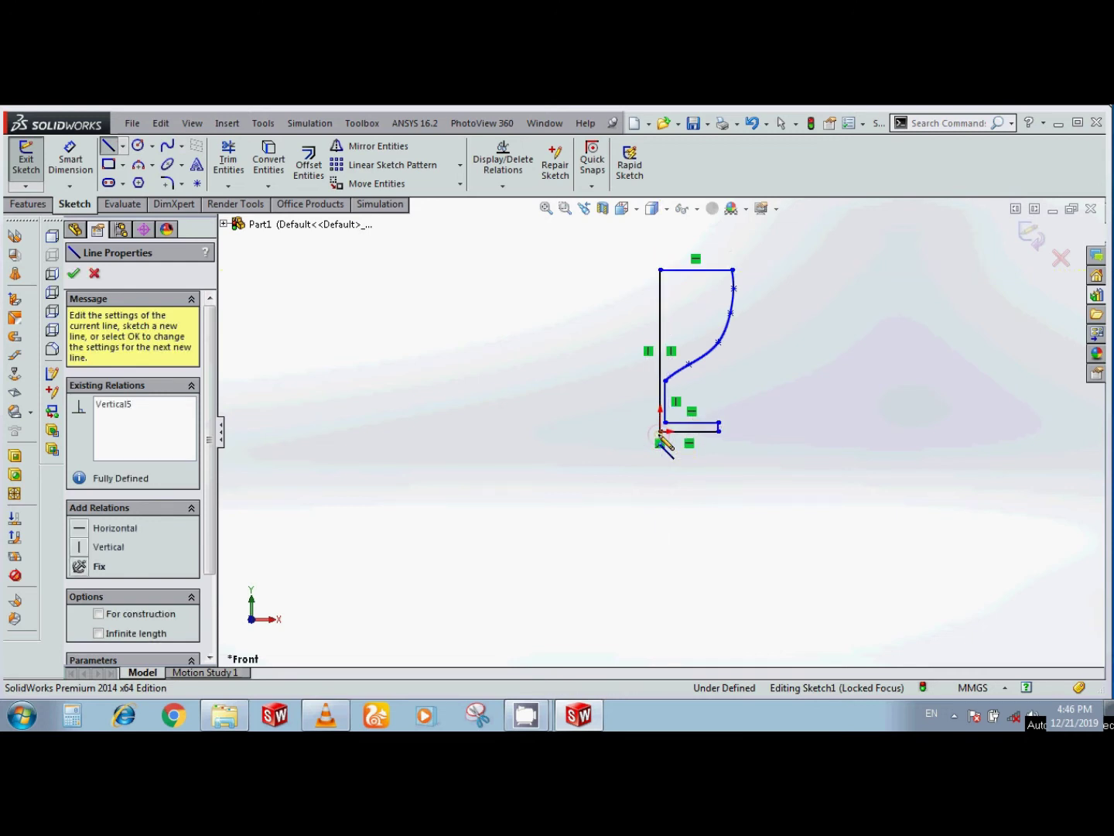
{"action": "scroll", "coordinate": [685, 406], "scroll_direction": "down", "scroll_amount": 2}
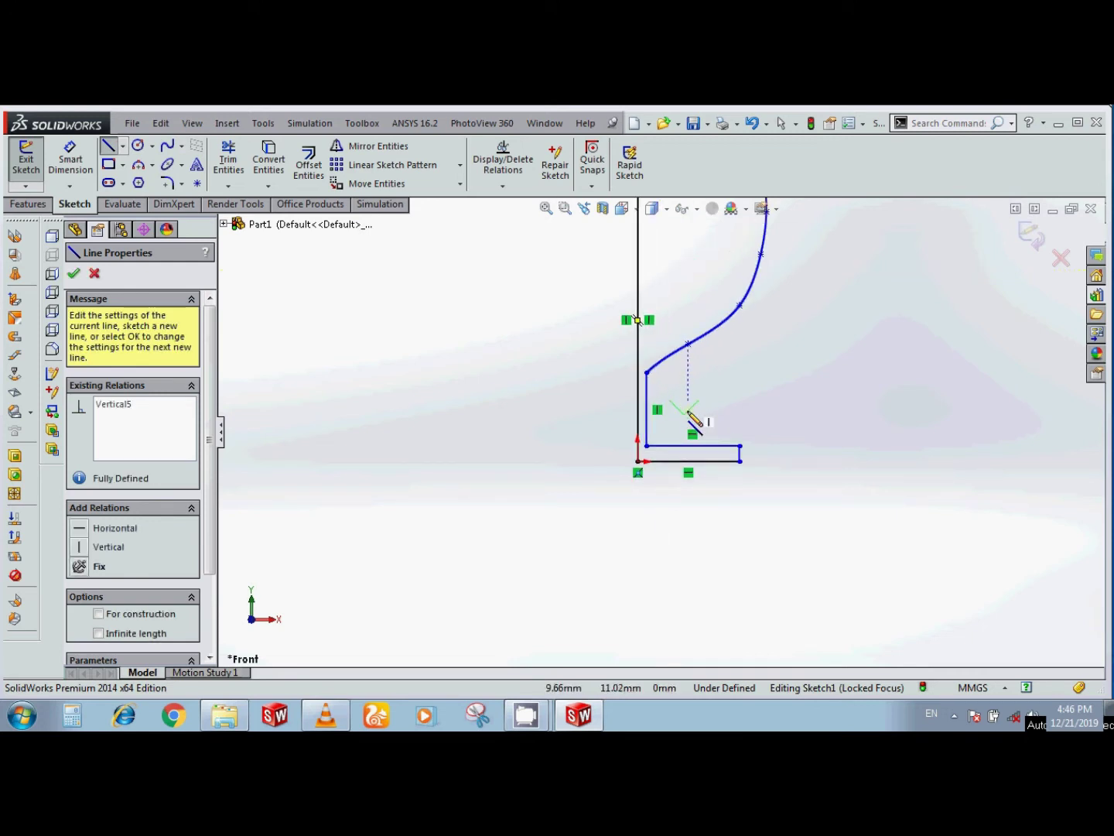
{"action": "scroll", "coordinate": [706, 390], "scroll_direction": "up", "scroll_amount": 1}
{"action": "scroll", "coordinate": [711, 351], "scroll_direction": "down", "scroll_amount": 1}
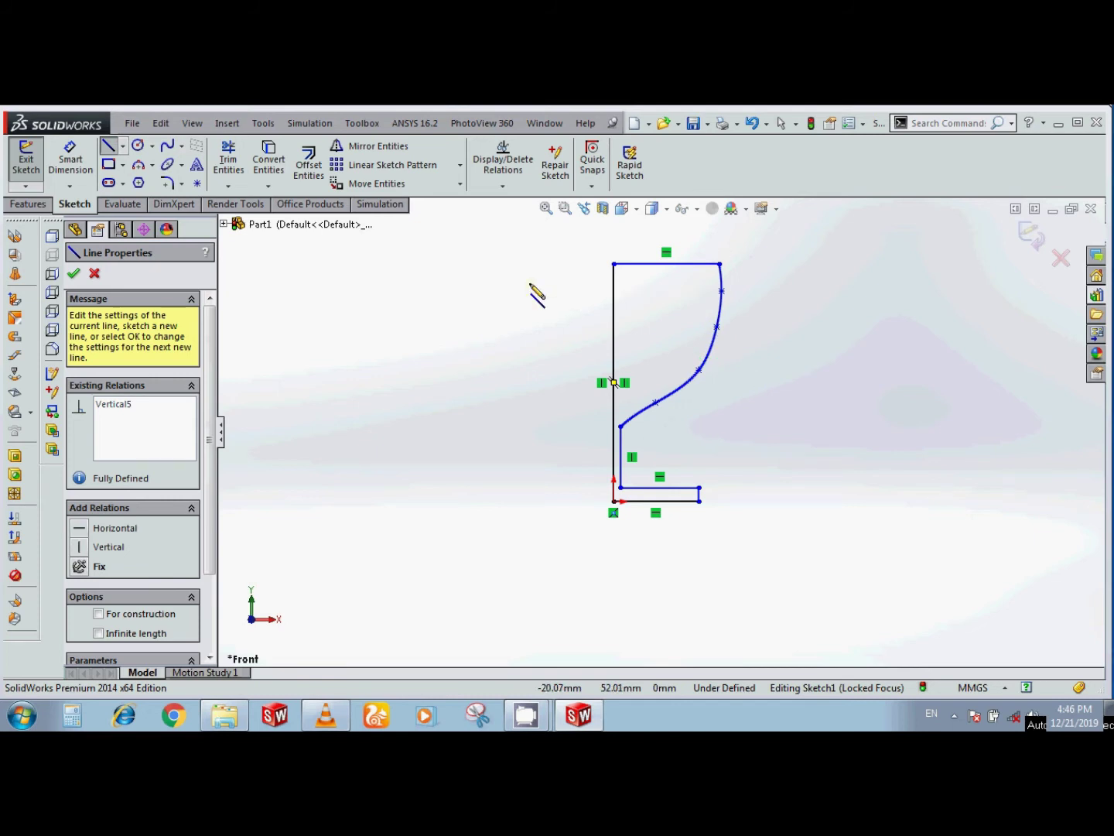
{"action": "key", "text": "Escape"}
{"action": "scroll", "coordinate": [609, 391], "scroll_direction": "down", "scroll_amount": 2}
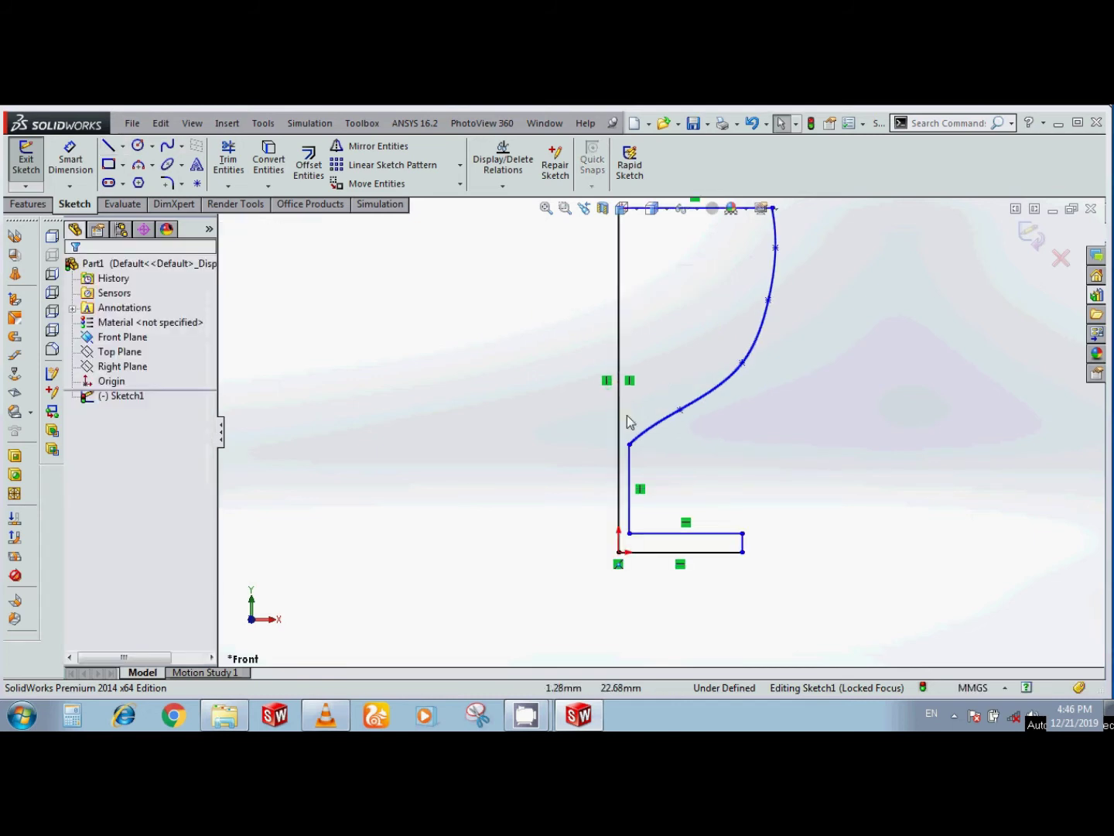
{"action": "left_click", "coordinate": [630, 484]}
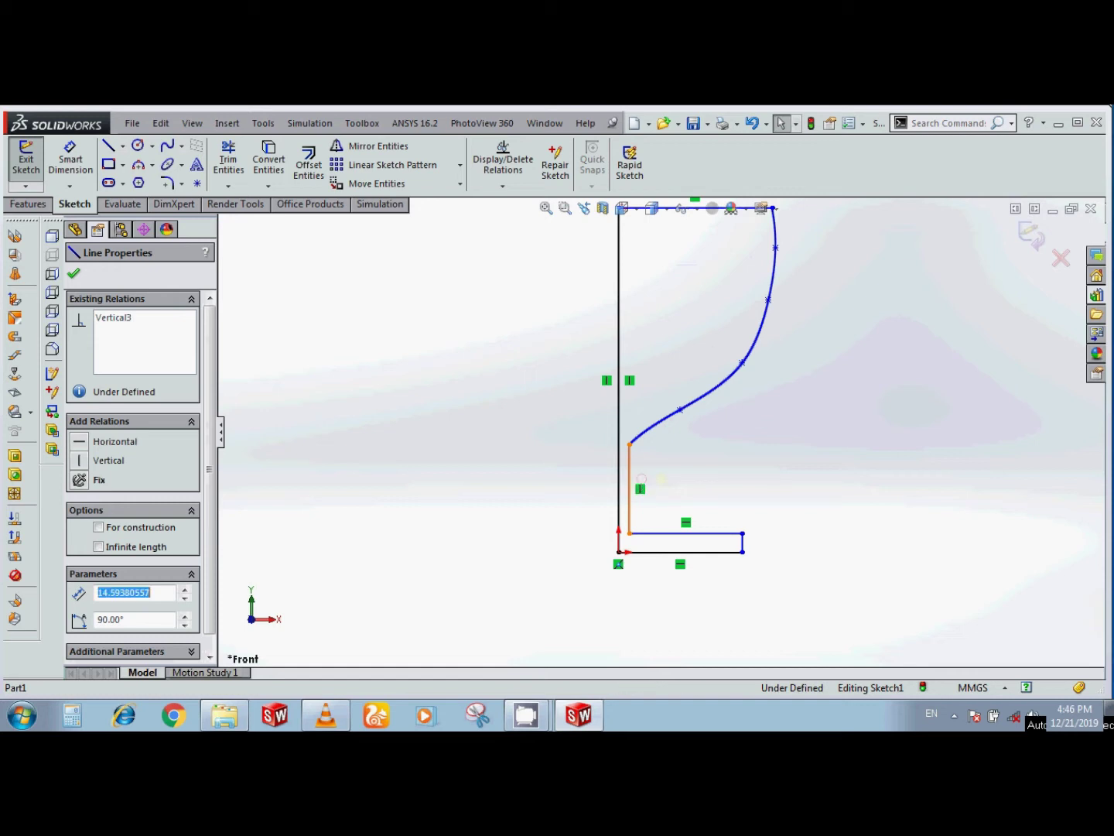
{"action": "left_click", "coordinate": [665, 484]}
{"action": "scroll", "coordinate": [668, 479], "scroll_direction": "up", "scroll_amount": 3}
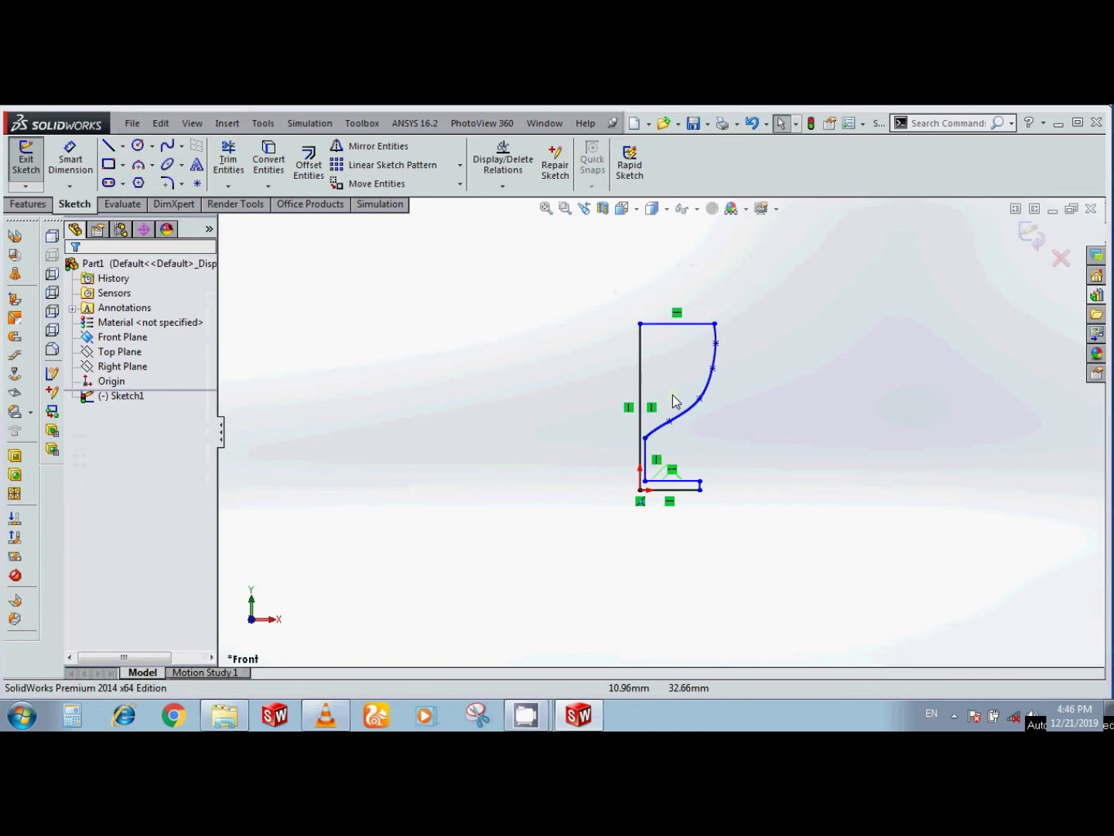
{"action": "scroll", "coordinate": [672, 399], "scroll_direction": "down", "scroll_amount": 1}
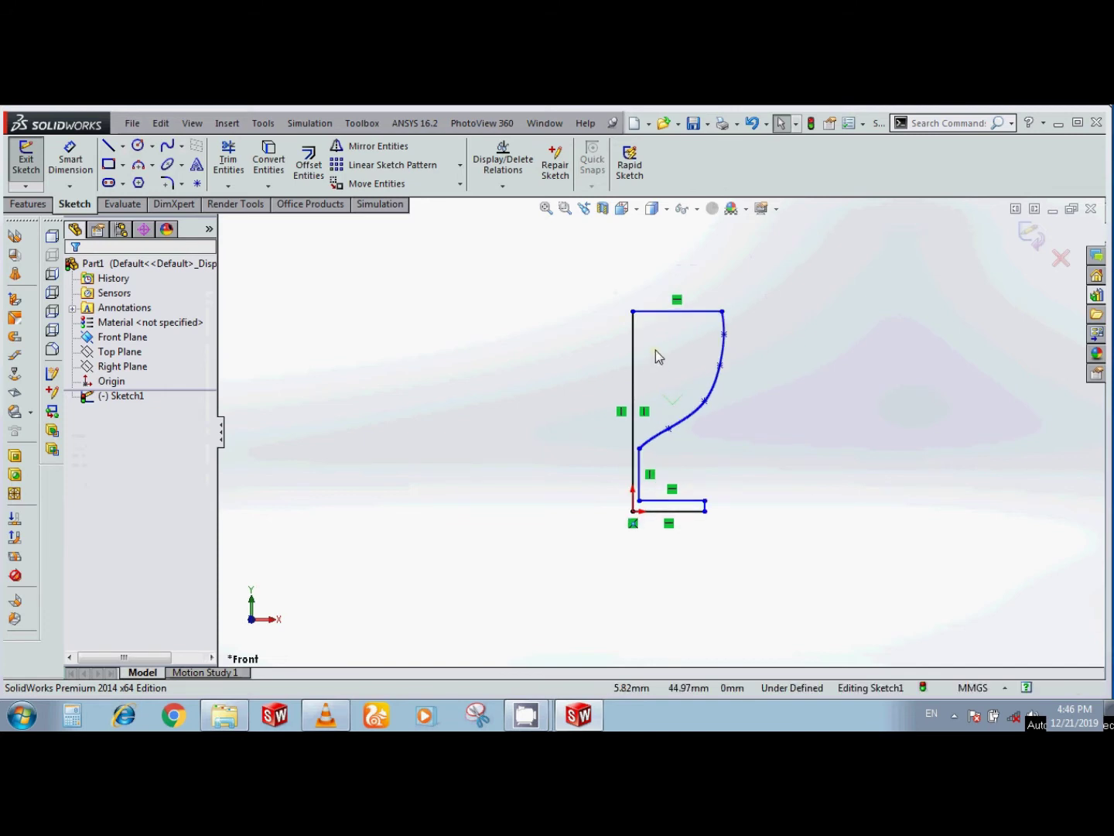
Revolve the closed profile 360 degrees about its vertical axis line to create the solid goblet
{"action": "left_click", "coordinate": [30, 204]}
{"action": "left_click", "coordinate": [96, 183]}
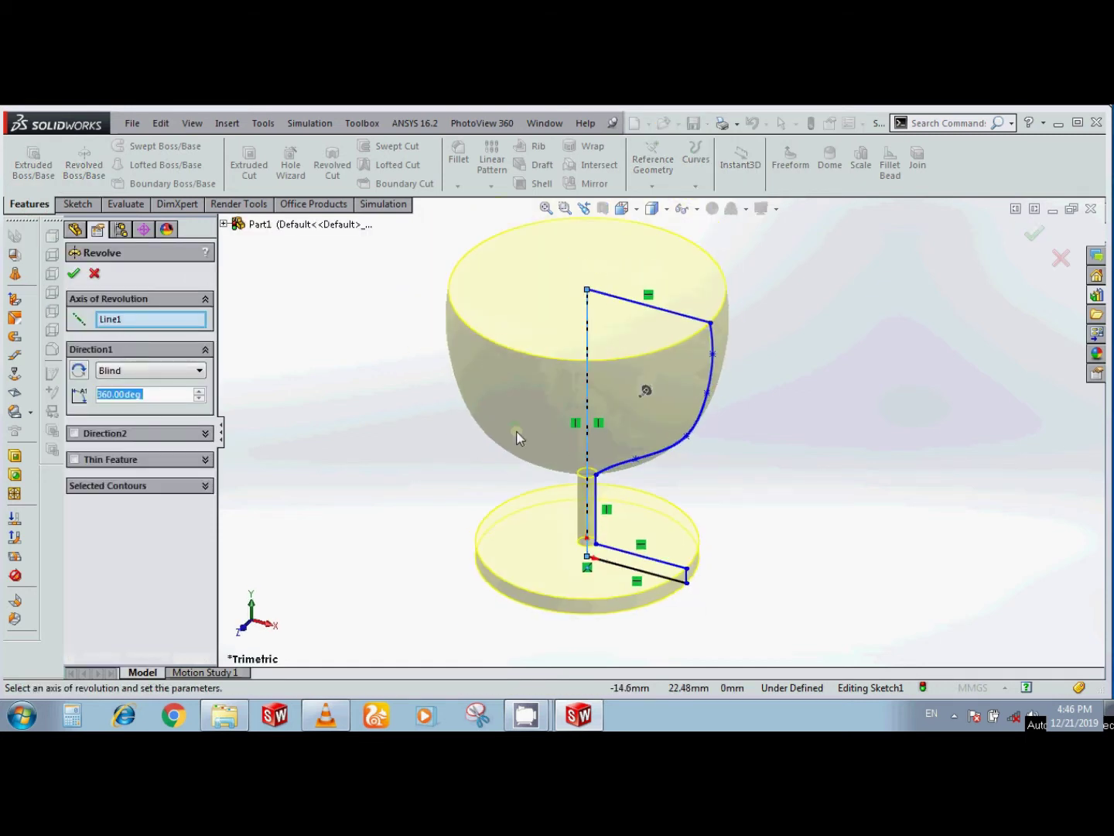
{"action": "scroll", "coordinate": [646, 567], "scroll_direction": "down", "scroll_amount": 1}
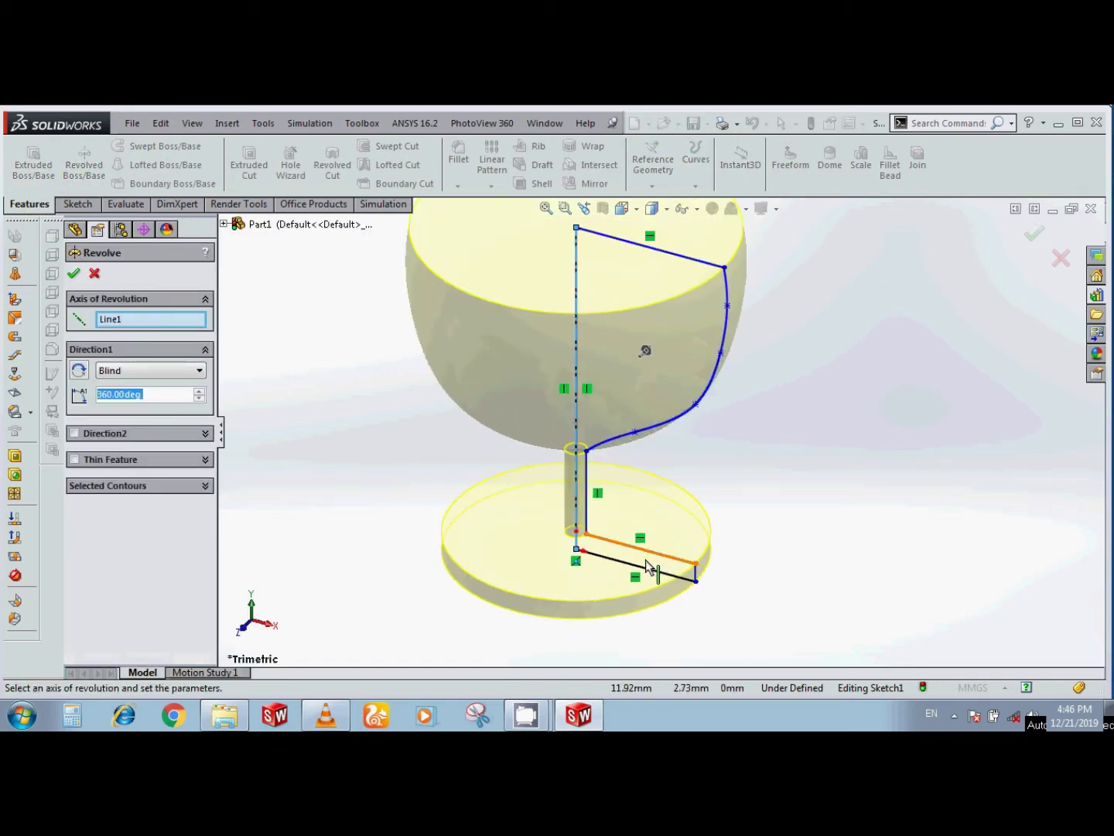
{"action": "left_click", "coordinate": [649, 565]}
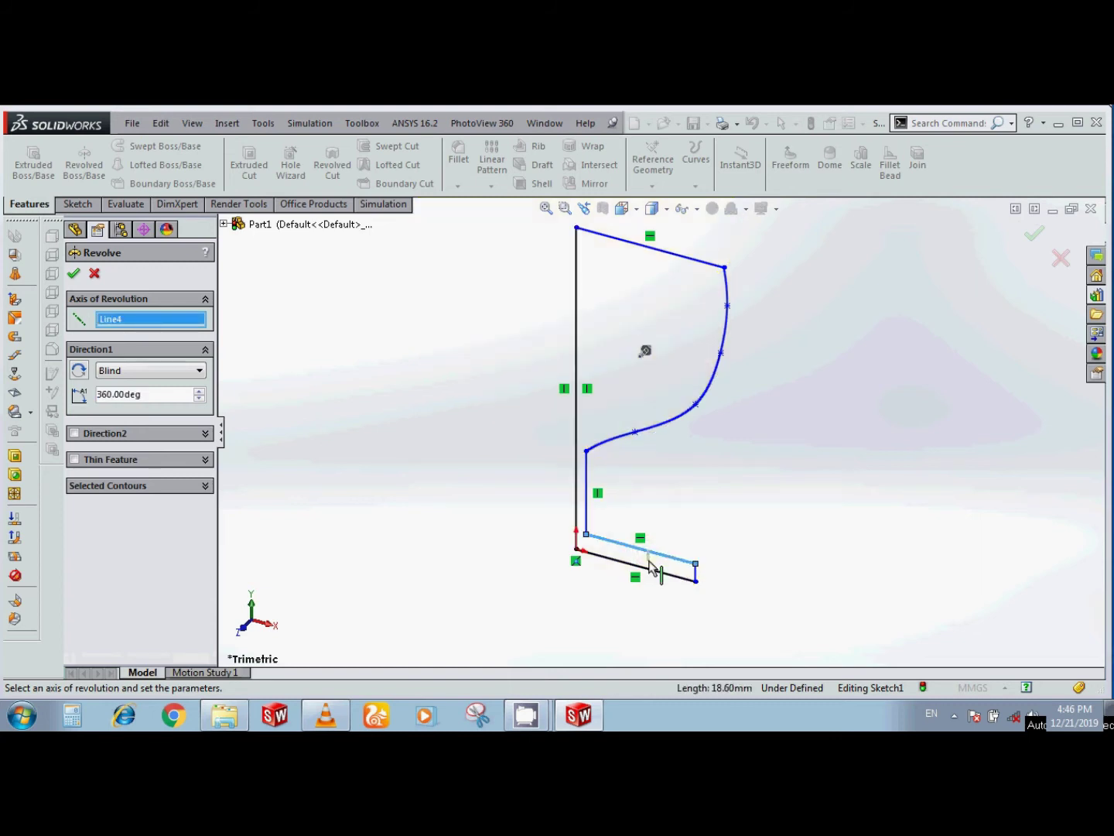
{"action": "scroll", "coordinate": [699, 575], "scroll_direction": "down", "scroll_amount": 1}
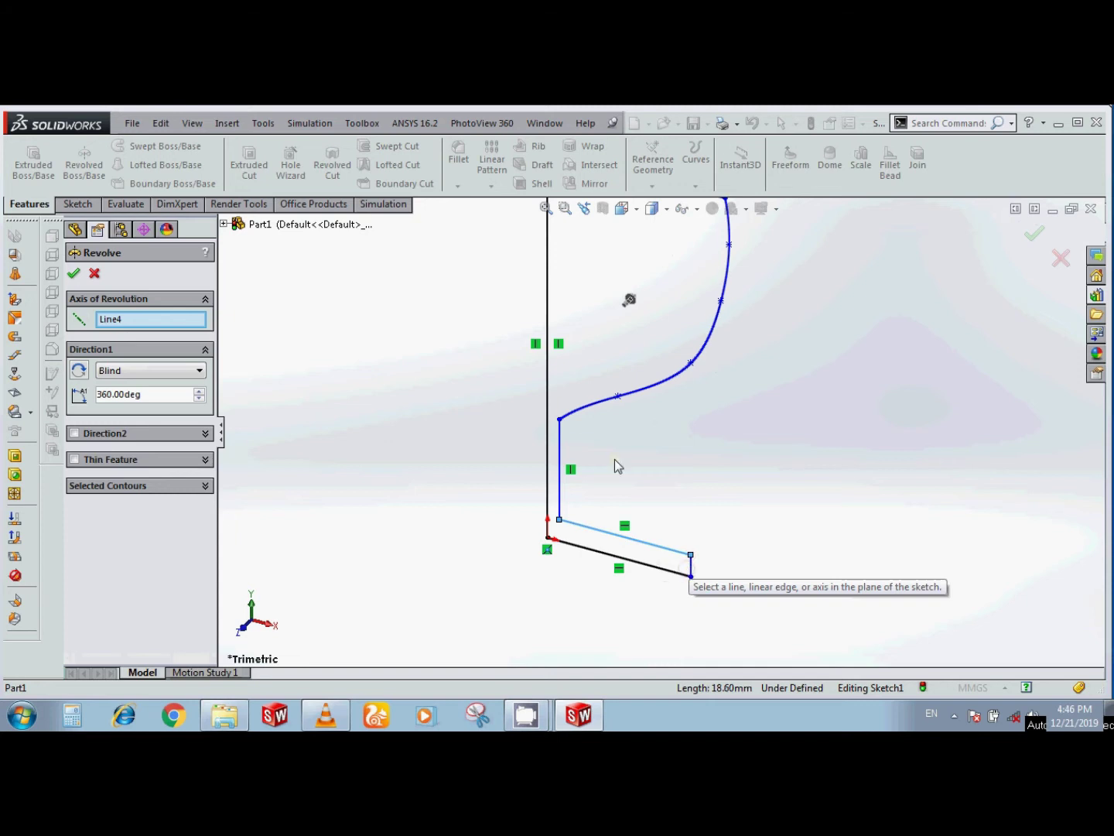
{"action": "left_click", "coordinate": [552, 391]}
{"action": "scroll", "coordinate": [577, 420], "scroll_direction": "up", "scroll_amount": 2}
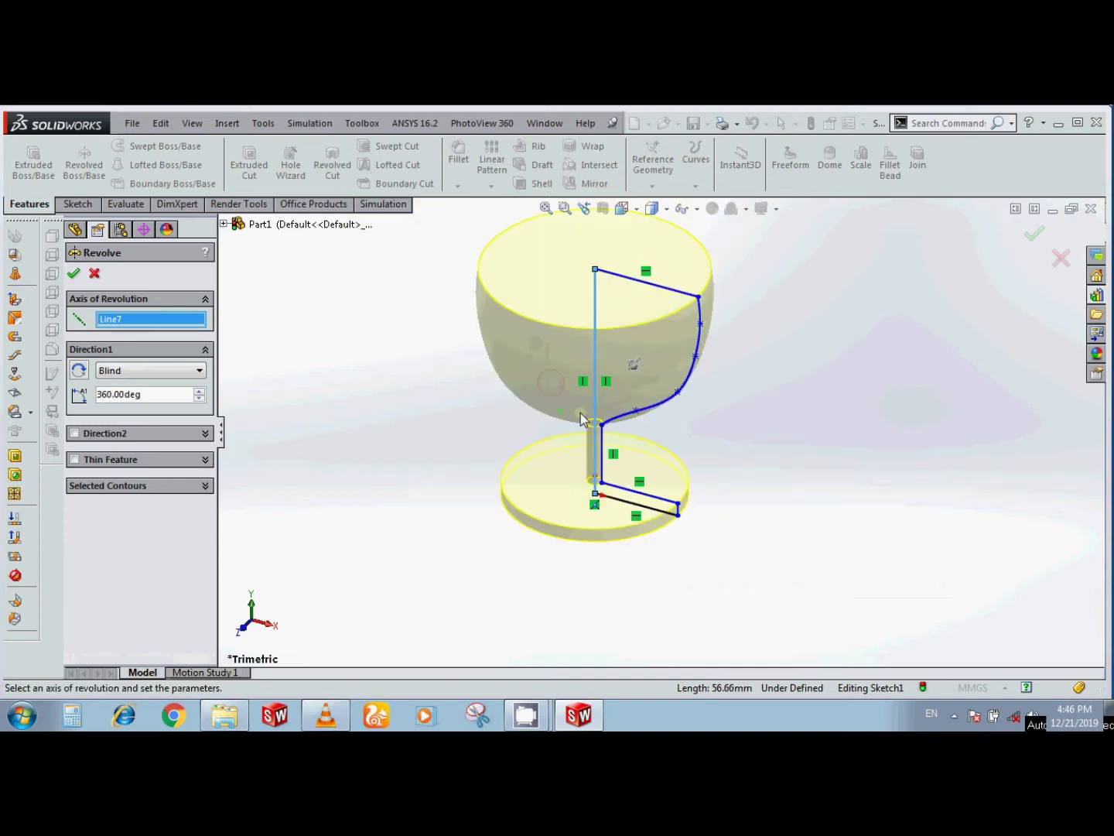
{"action": "scroll", "coordinate": [614, 401], "scroll_direction": "up", "scroll_amount": 1}
{"action": "left_click", "coordinate": [1038, 224]}
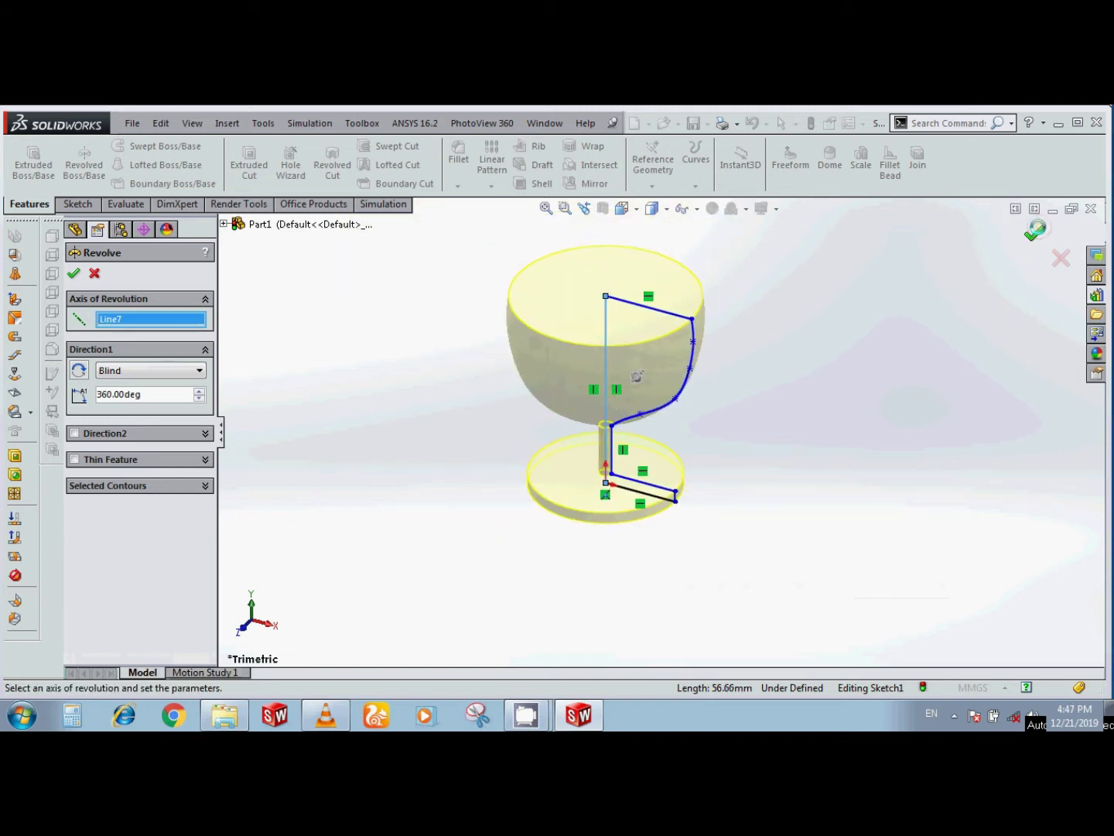
{"action": "scroll", "coordinate": [777, 350], "scroll_direction": "up", "scroll_amount": 2}
{"action": "scroll", "coordinate": [712, 349], "scroll_direction": "down", "scroll_amount": 1}
{"action": "left_click", "coordinate": [765, 405]}
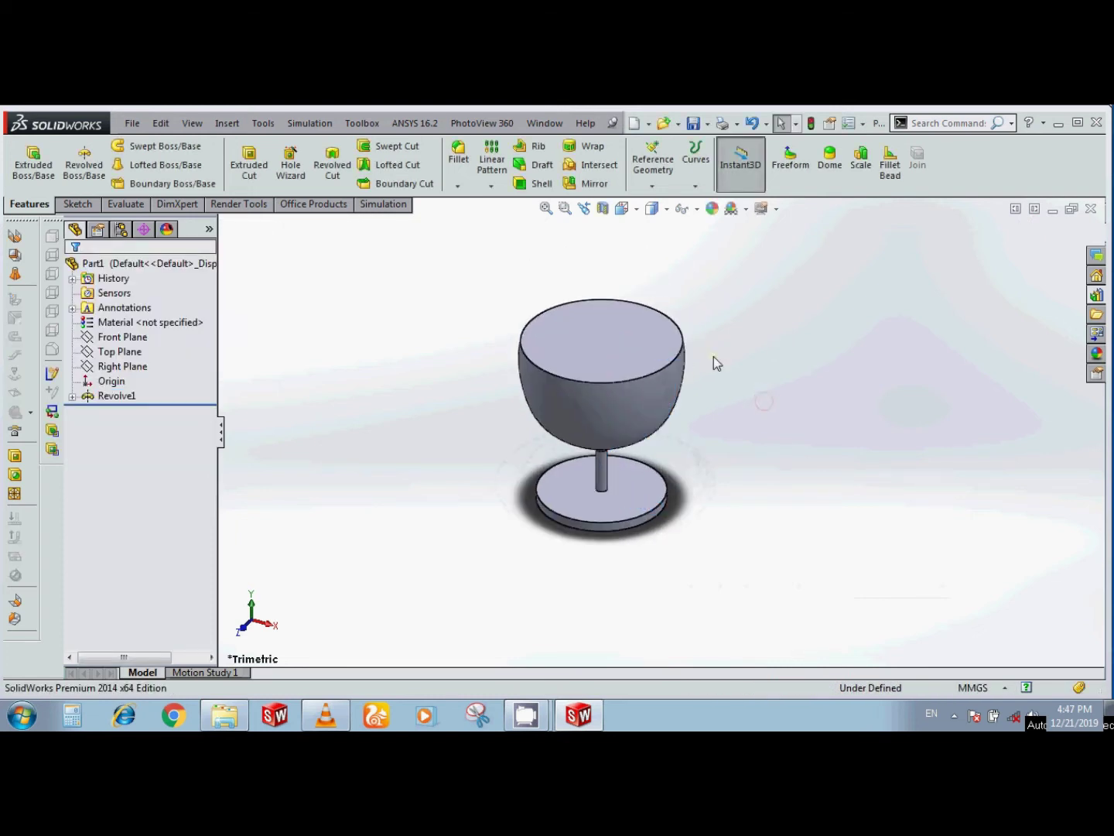
Shell the goblet with a 1 mm wall thickness, removing the bowl's flat upper face and showing the preview
{"action": "left_click", "coordinate": [517, 185]}
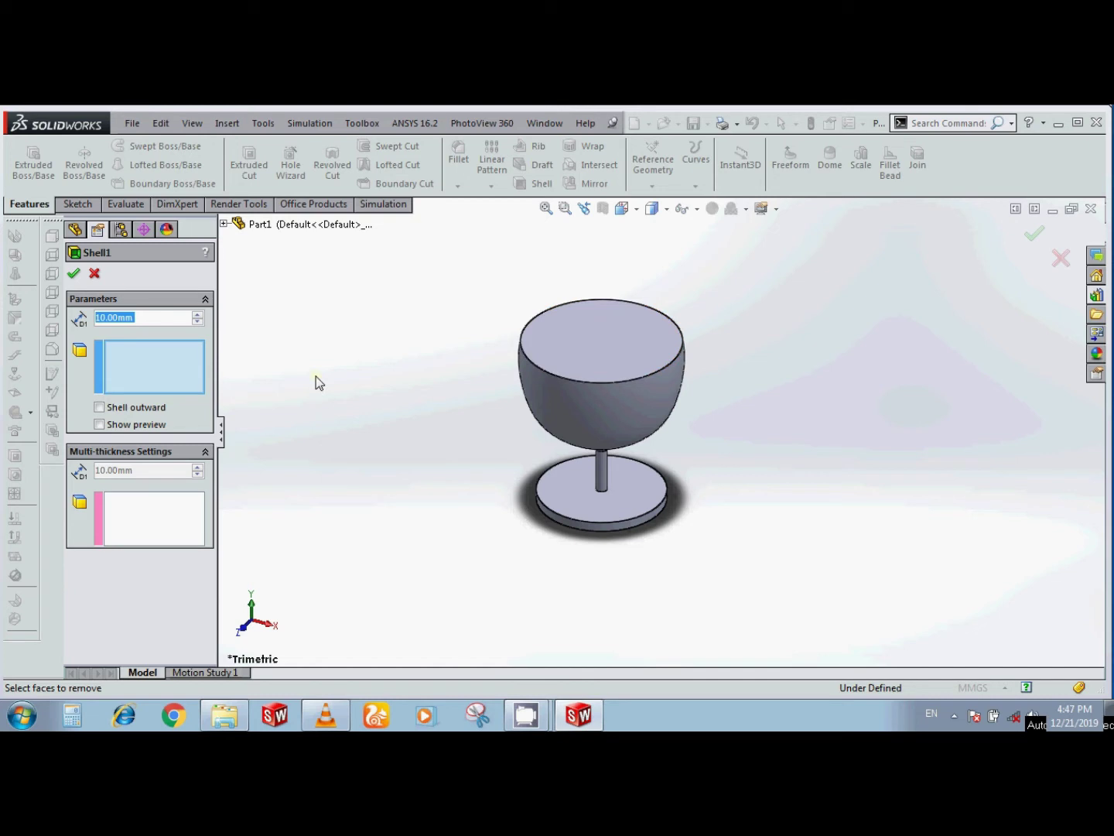
{"action": "type", "text": "1"}
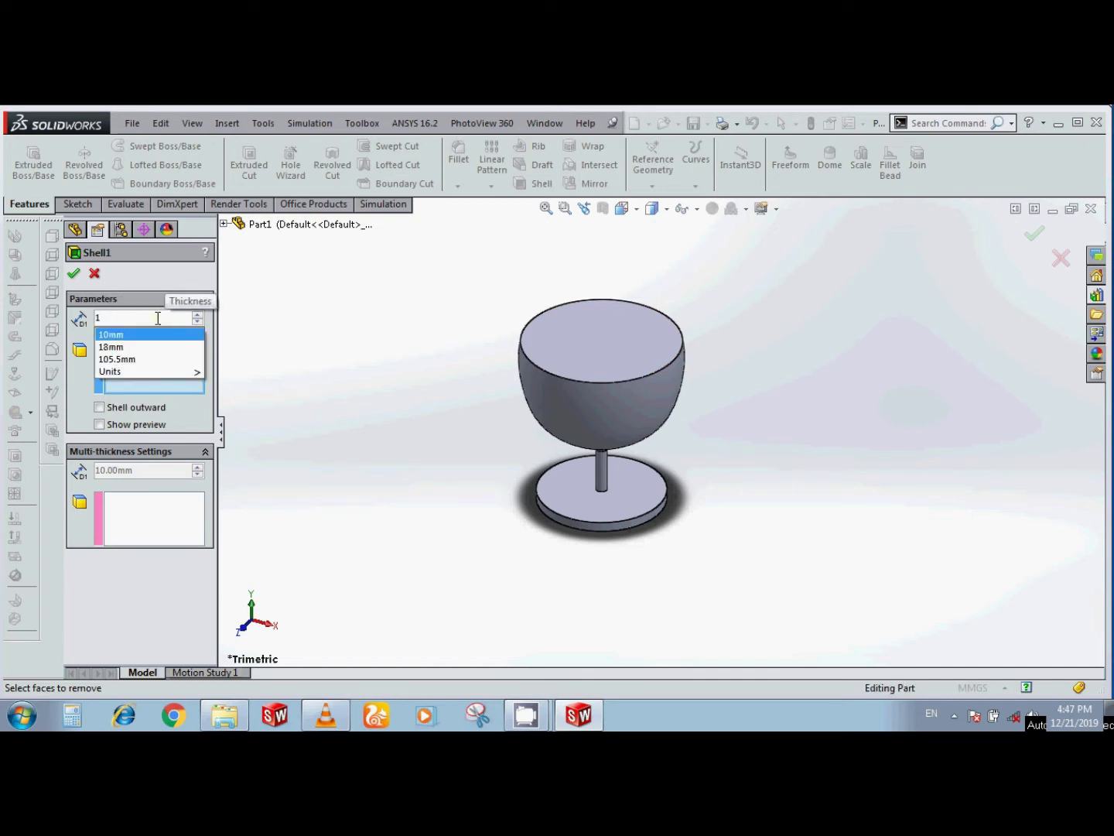
{"action": "key", "text": "Return"}
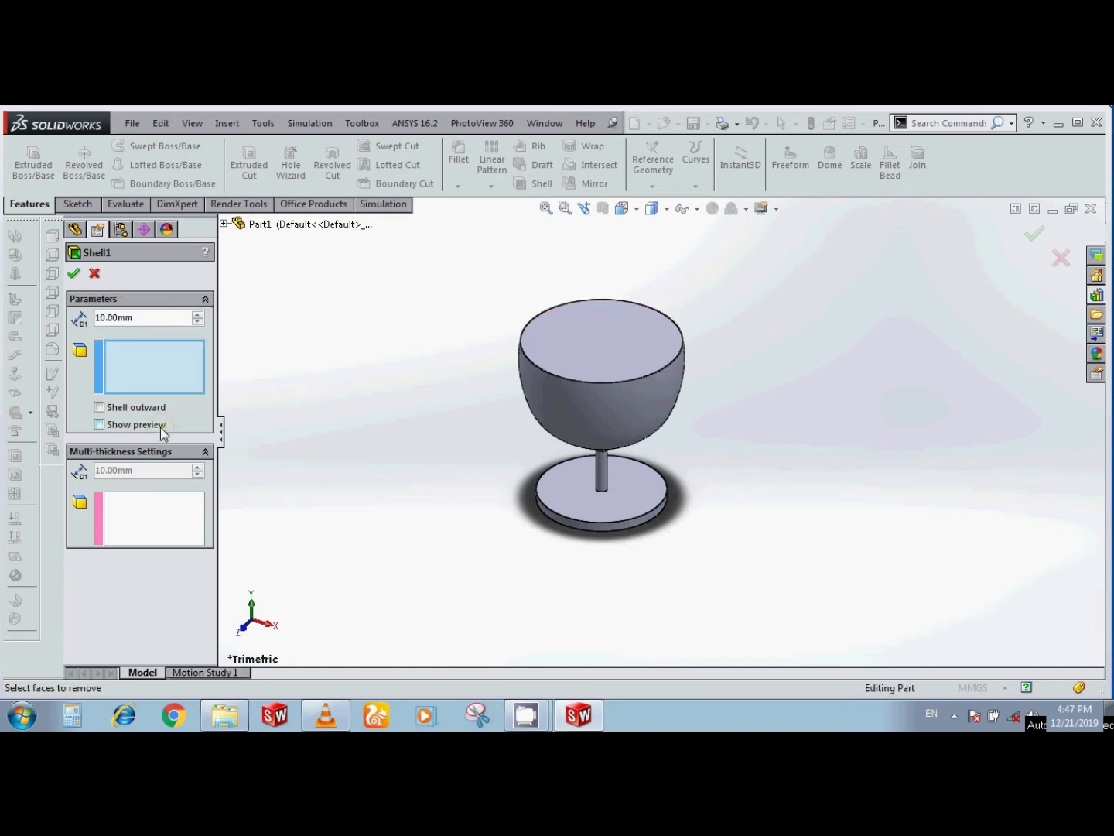
{"action": "left_click", "coordinate": [160, 428]}
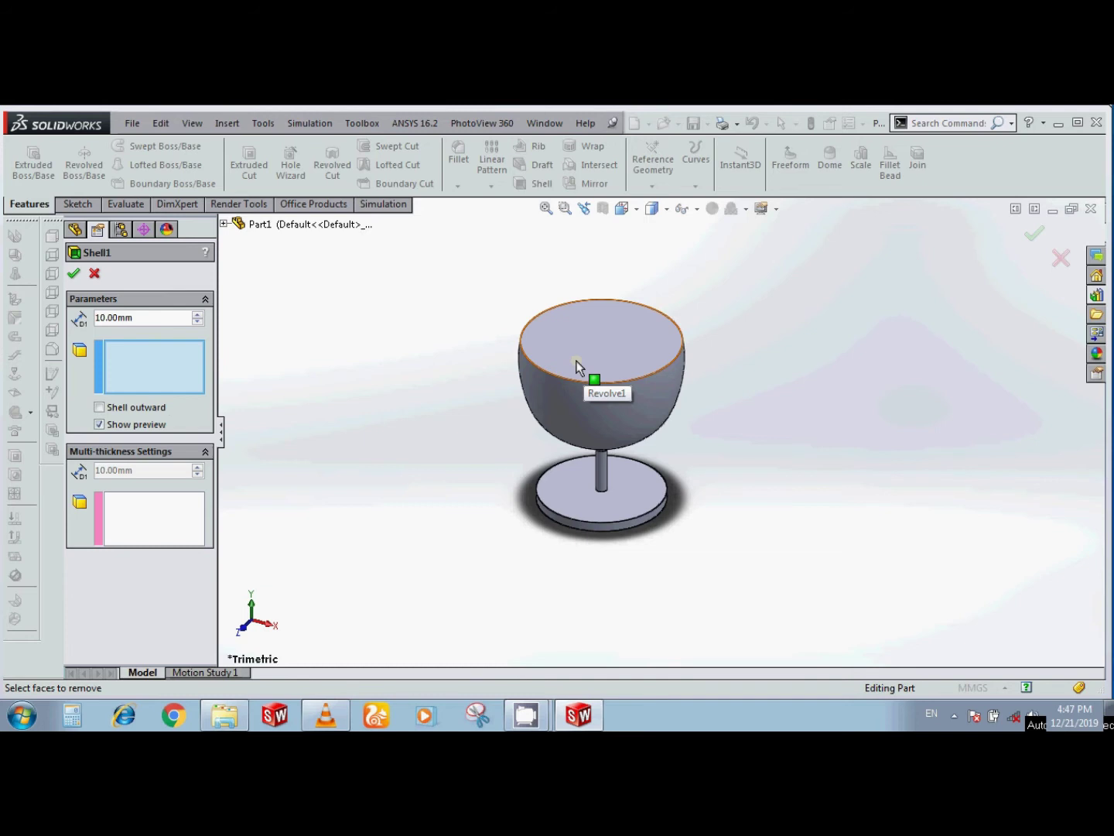
{"action": "left_click", "coordinate": [576, 367]}
{"action": "left_click", "coordinate": [157, 316]}
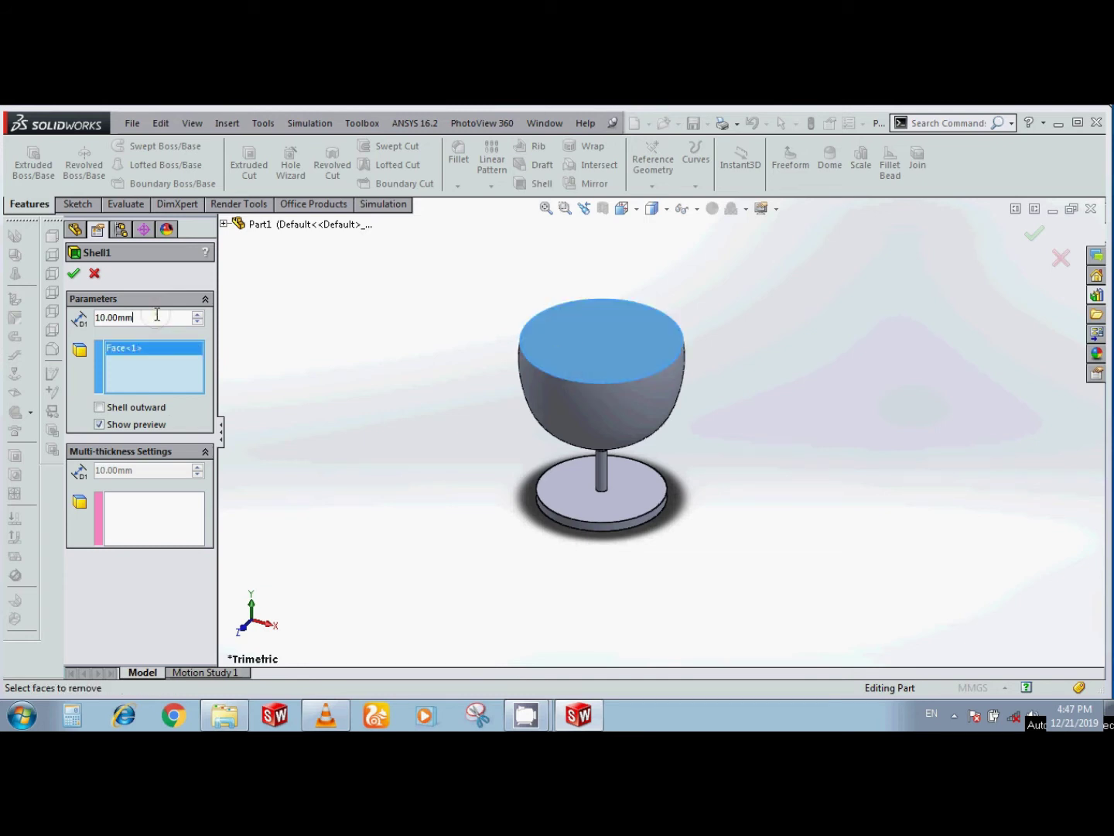
{"action": "double_click", "coordinate": [151, 317]}
{"action": "type", "text": "1"}
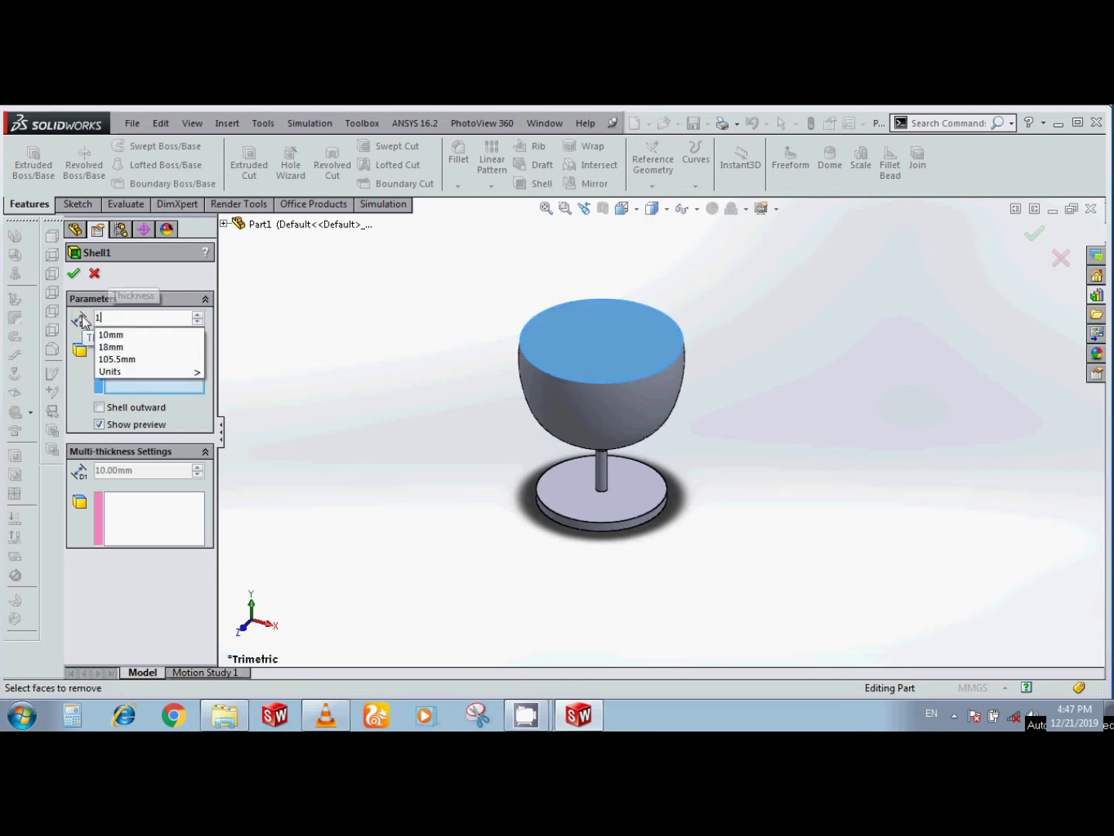
{"action": "key", "text": "Return"}
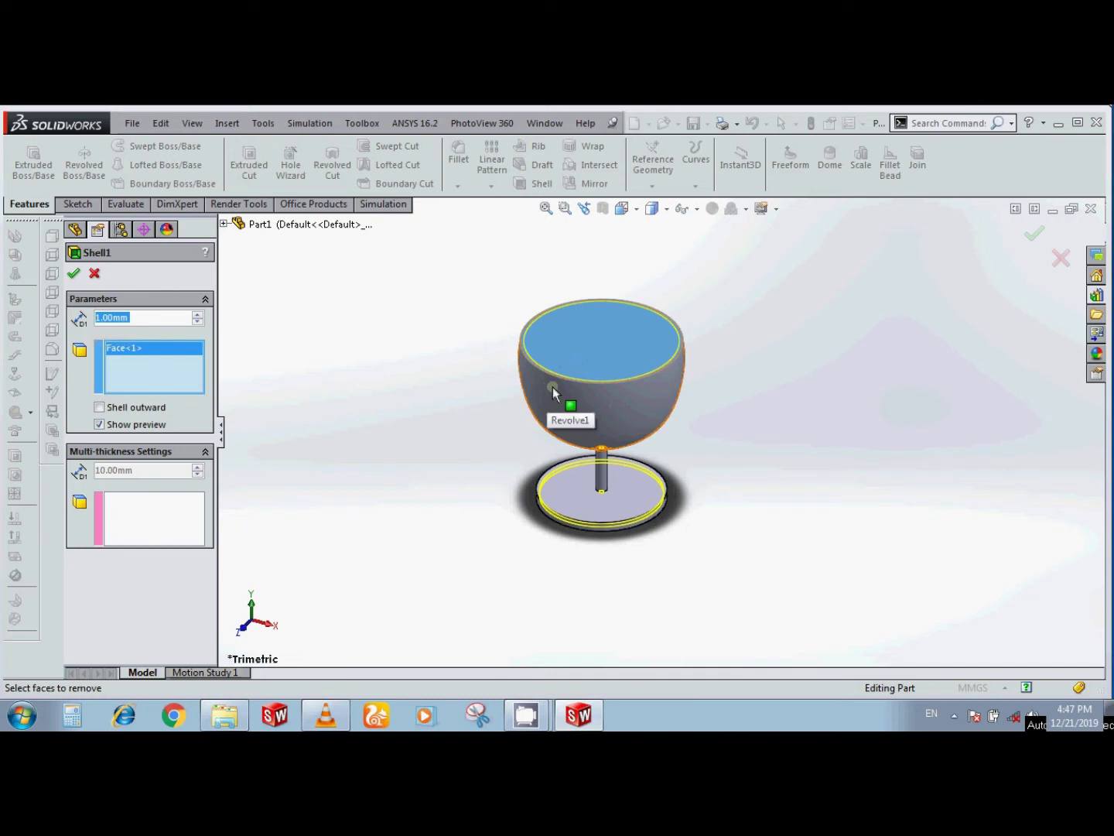
{"action": "left_click", "coordinate": [74, 273]}
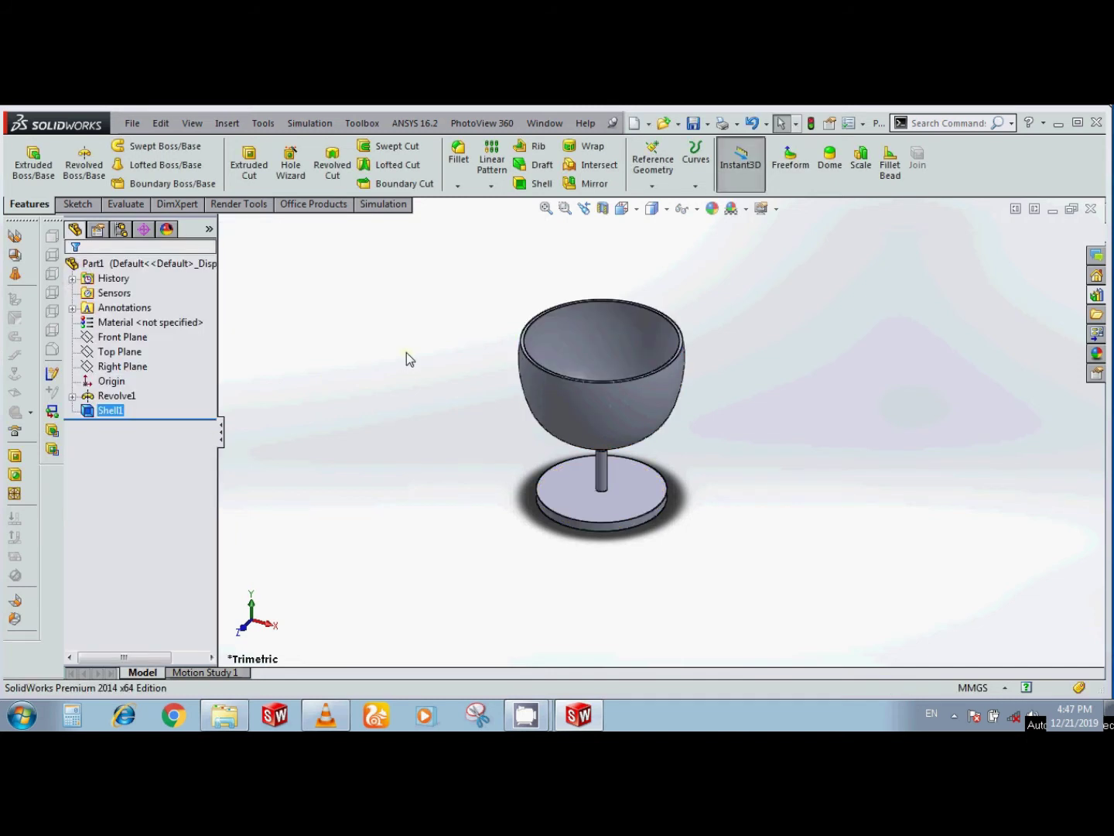
Edit the revolve's profile sketch to shorten the base radius by moving its outer vertical edge closer to the axis
{"action": "middle_click_drag", "start_coordinate": [444, 424], "coordinate": [397, 557]}
{"action": "middle_click_drag", "start_coordinate": [603, 401], "coordinate": [594, 294]}
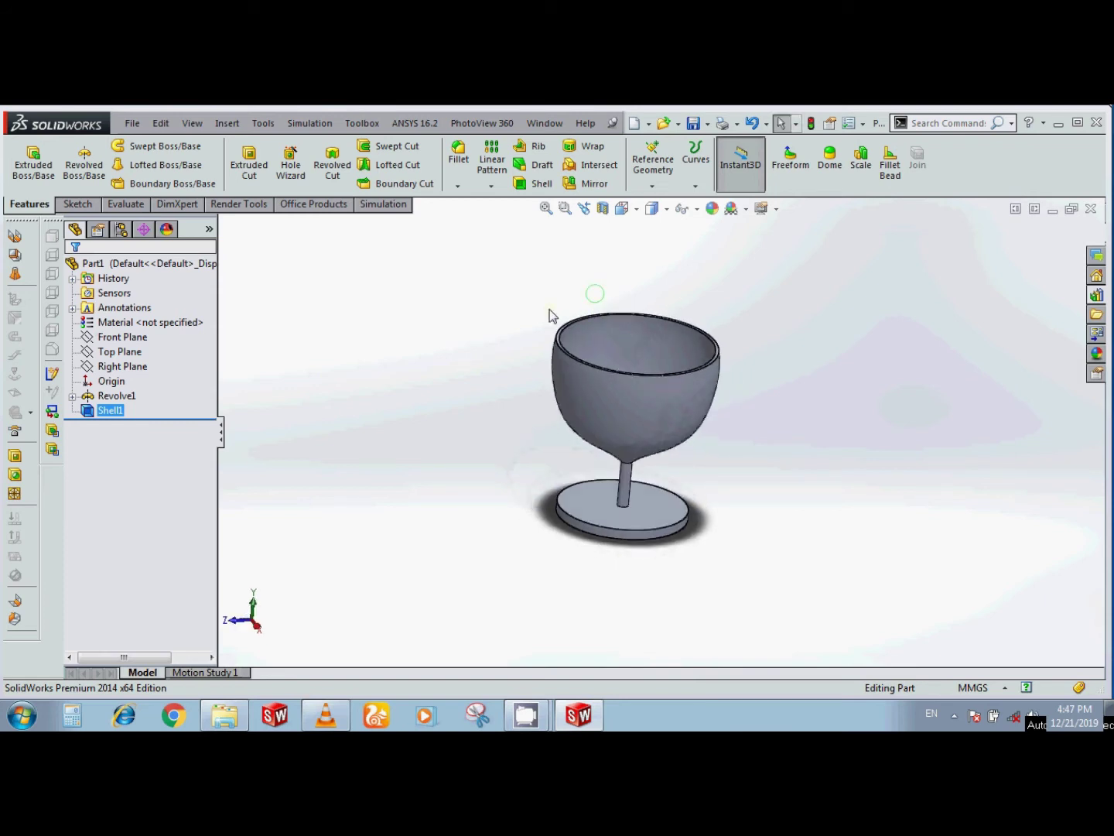
{"action": "left_click", "coordinate": [116, 395]}
{"action": "left_click", "coordinate": [72, 396]}
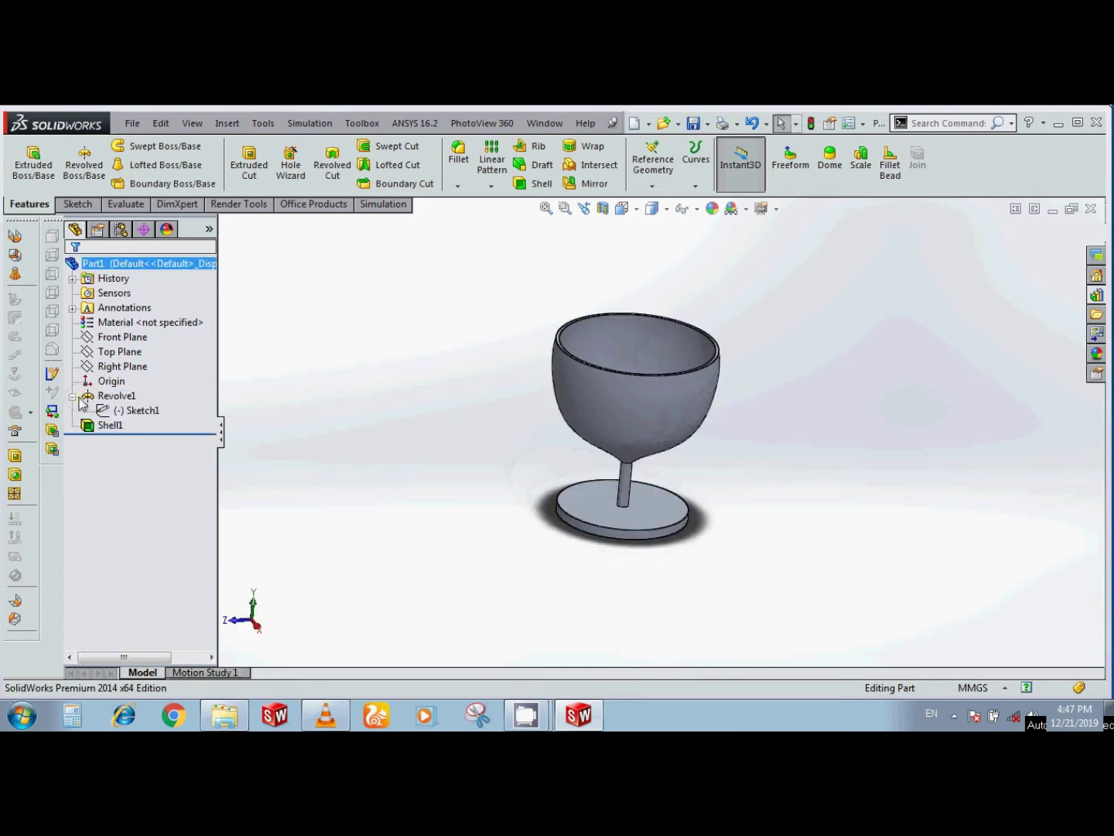
{"action": "left_click", "coordinate": [140, 410]}
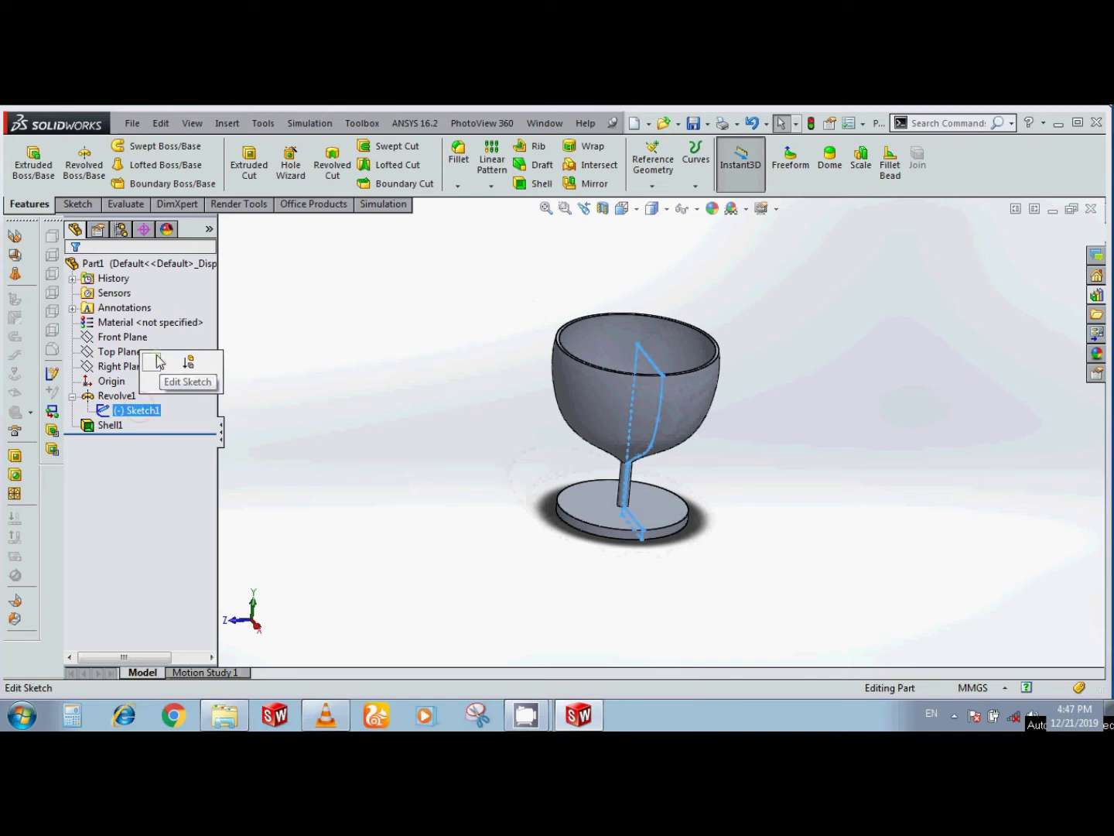
{"action": "left_click", "coordinate": [159, 360]}
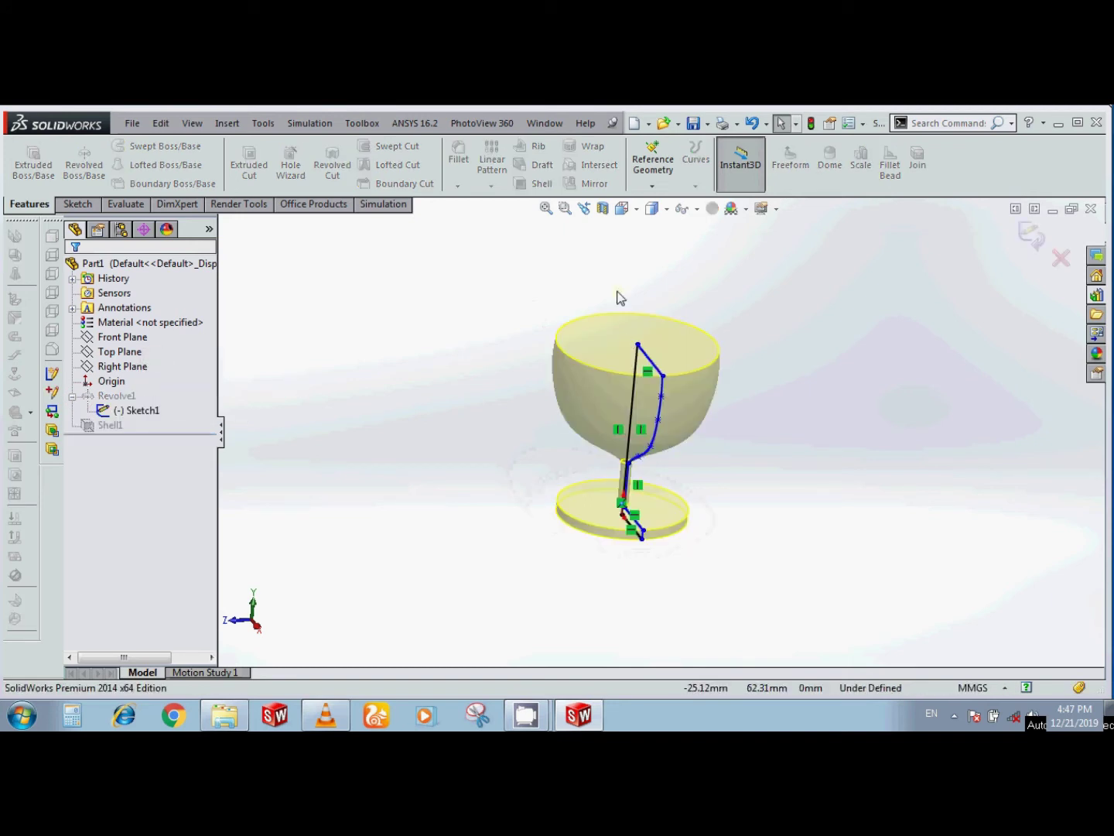
{"action": "left_click", "coordinate": [634, 208]}
{"action": "left_click", "coordinate": [707, 289]}
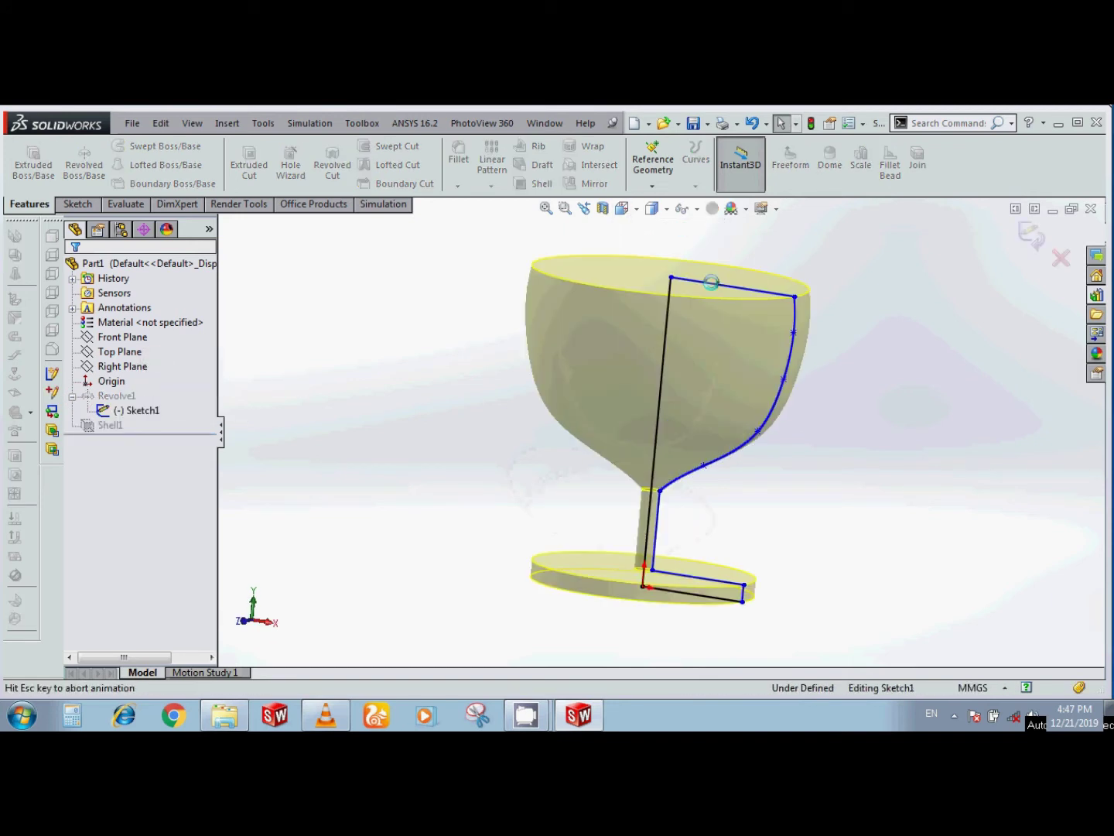
{"action": "scroll", "coordinate": [820, 603], "scroll_direction": "down", "scroll_amount": 2}
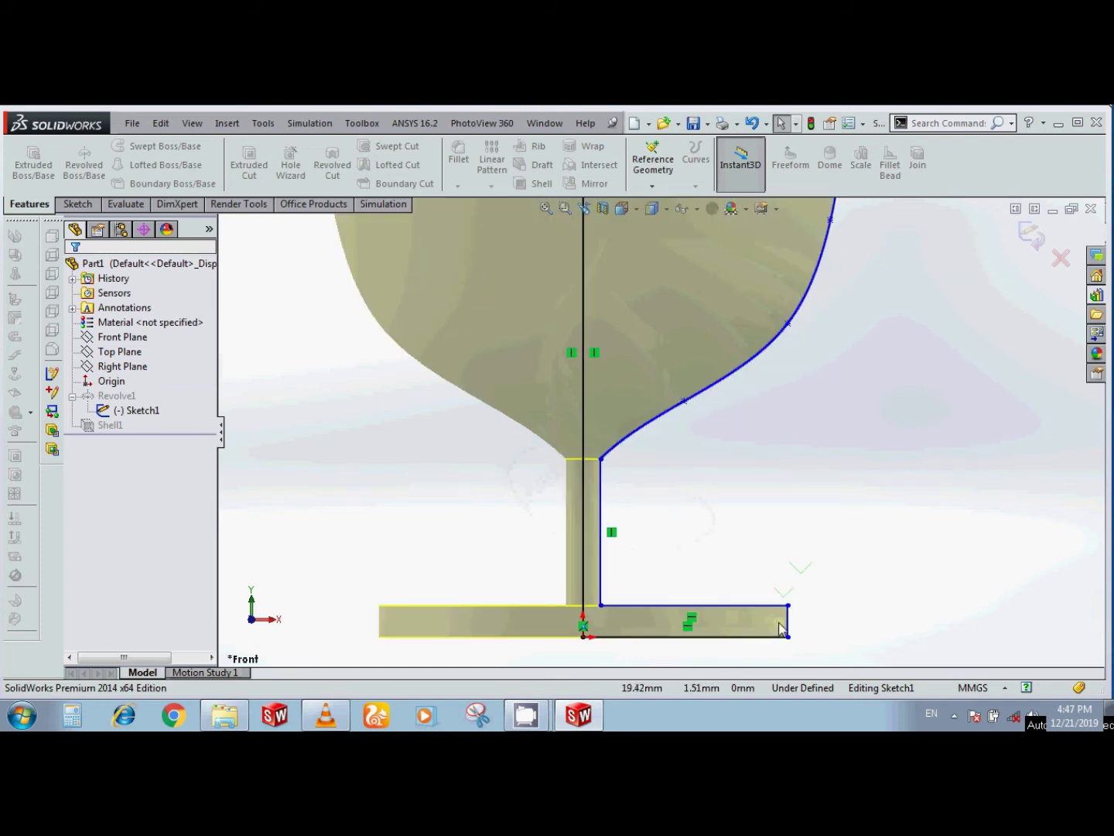
{"action": "left_click", "coordinate": [789, 622]}
{"action": "left_click_drag", "start_coordinate": [755, 630], "coordinate": [697, 633]}
{"action": "scroll", "coordinate": [727, 558], "scroll_direction": "up", "scroll_amount": 3}
{"action": "left_click", "coordinate": [1033, 234]}
{"action": "middle_click_drag", "start_coordinate": [886, 290], "coordinate": [831, 408]}
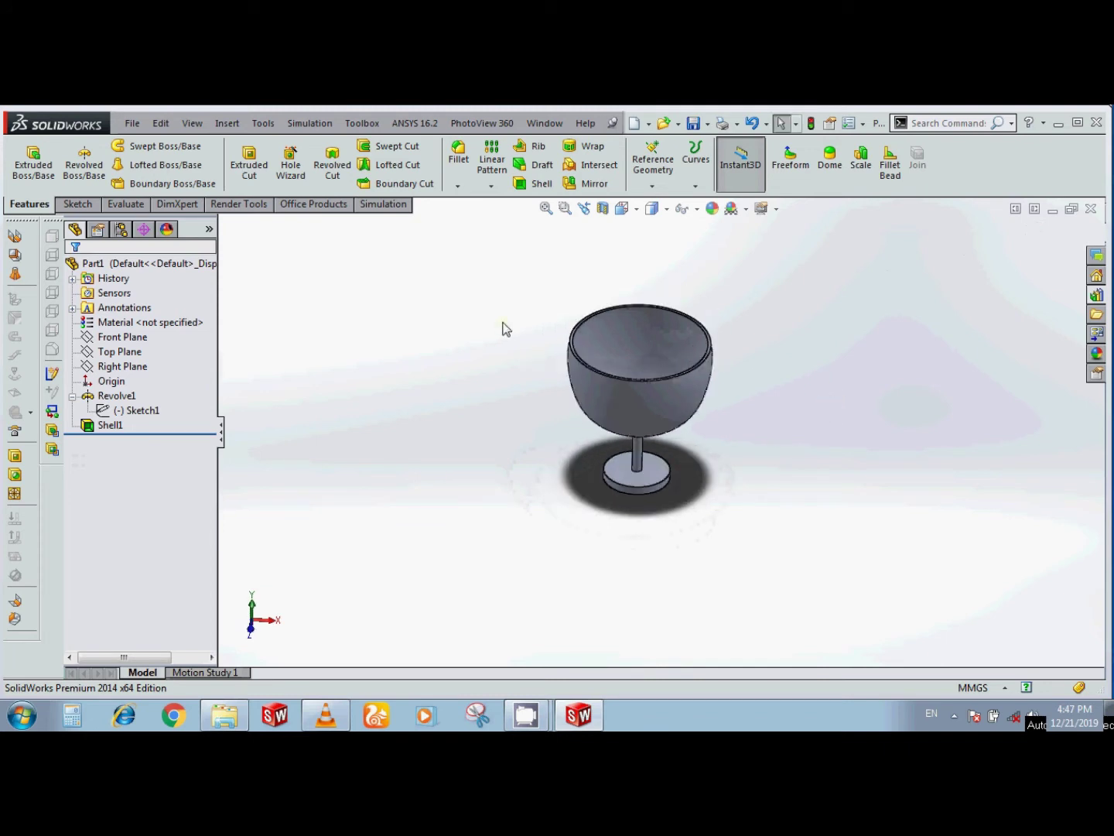
Assign the Glass material from the Other Non-metals category of SolidWorks Materials to the part
{"action": "right_click", "coordinate": [118, 330]}
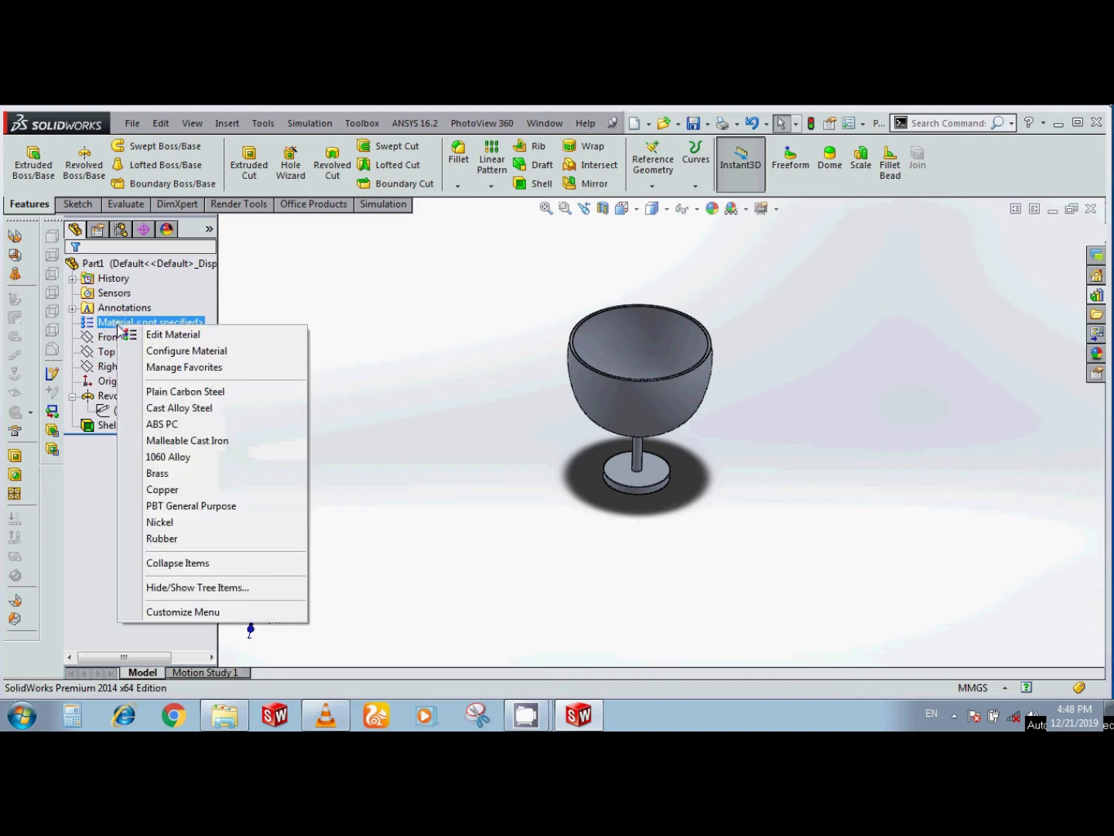
{"action": "left_click", "coordinate": [166, 339]}
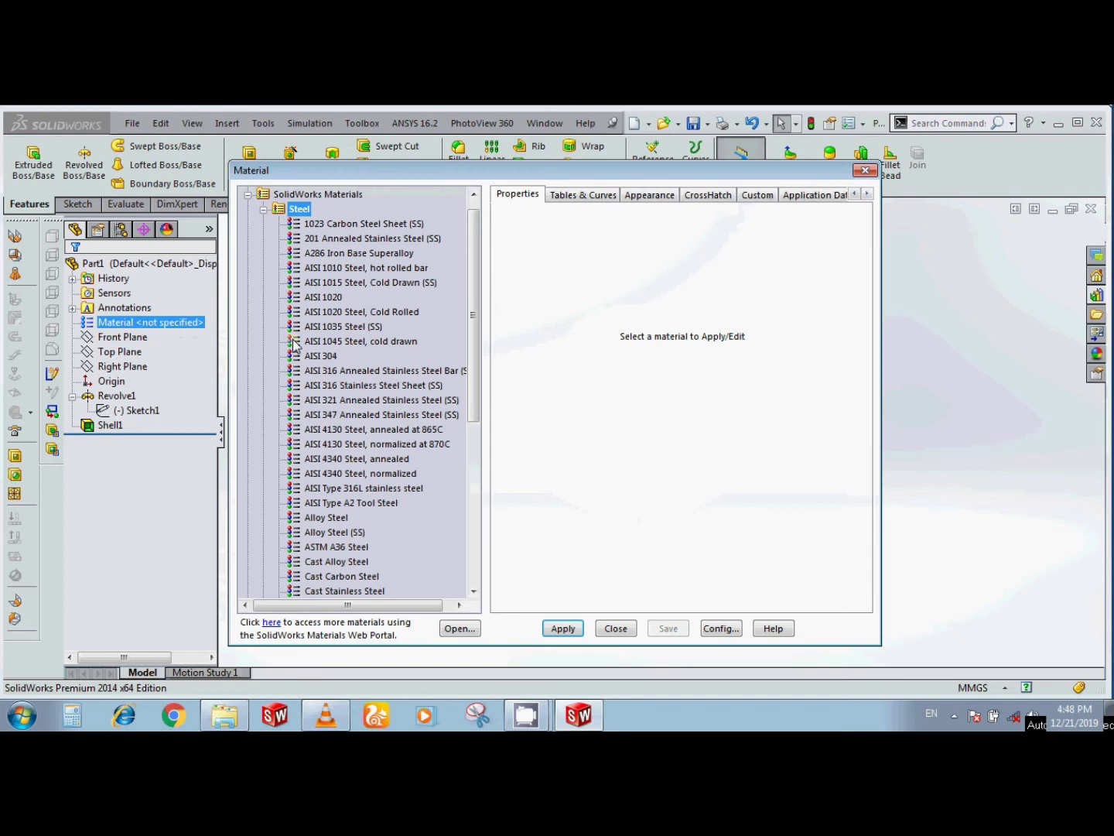
{"action": "left_click", "coordinate": [265, 210]}
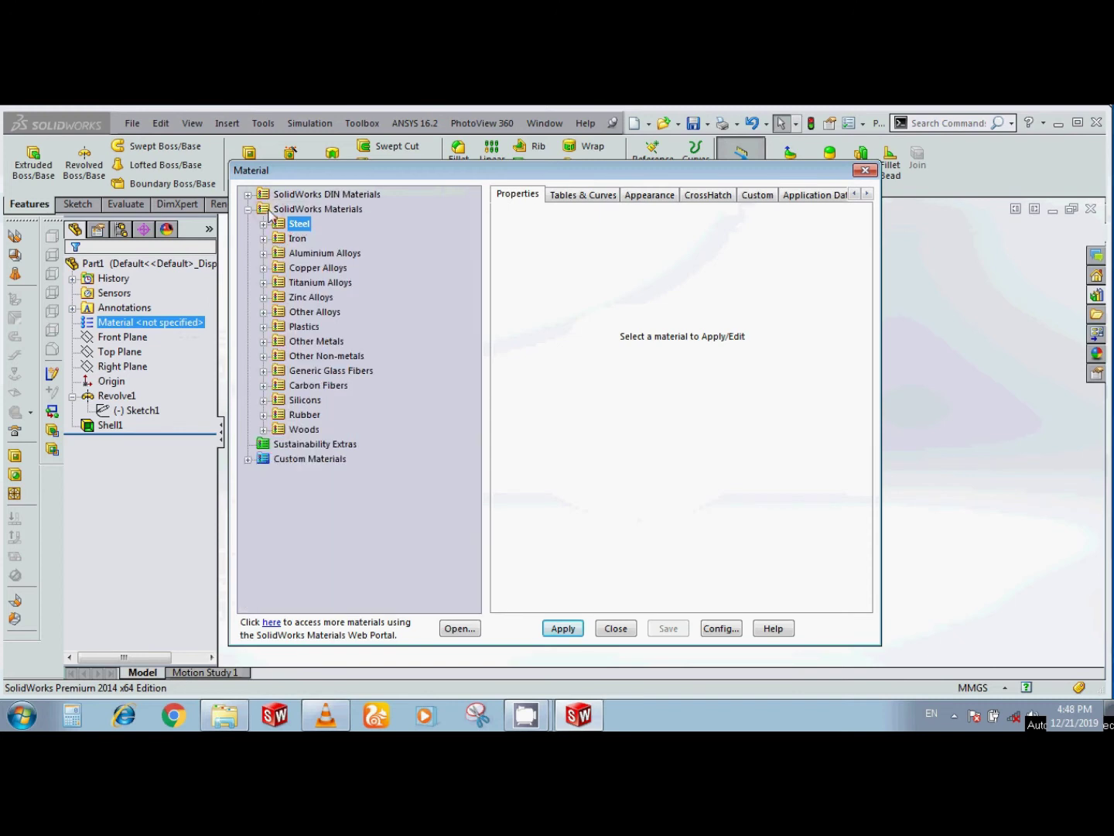
{"action": "left_click", "coordinate": [276, 357]}
{"action": "left_click", "coordinate": [267, 358]}
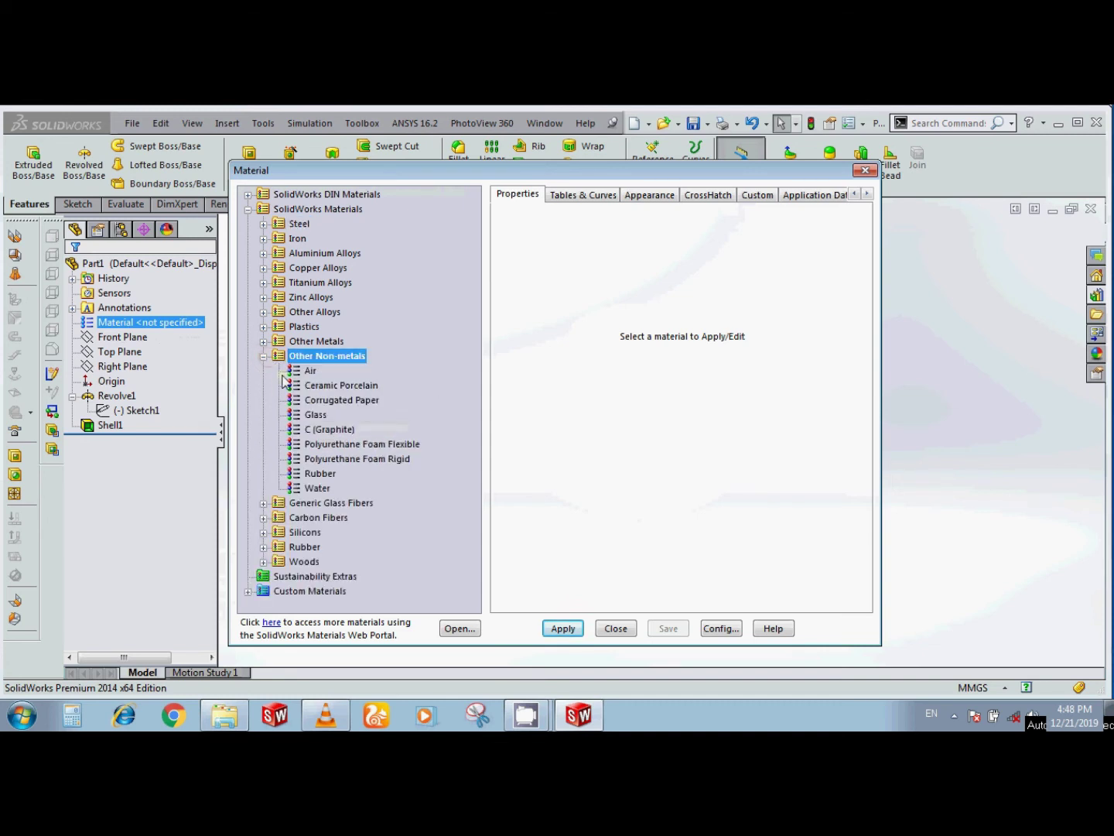
{"action": "left_click", "coordinate": [316, 415]}
{"action": "left_click", "coordinate": [563, 628]}
{"action": "left_click", "coordinate": [616, 628]}
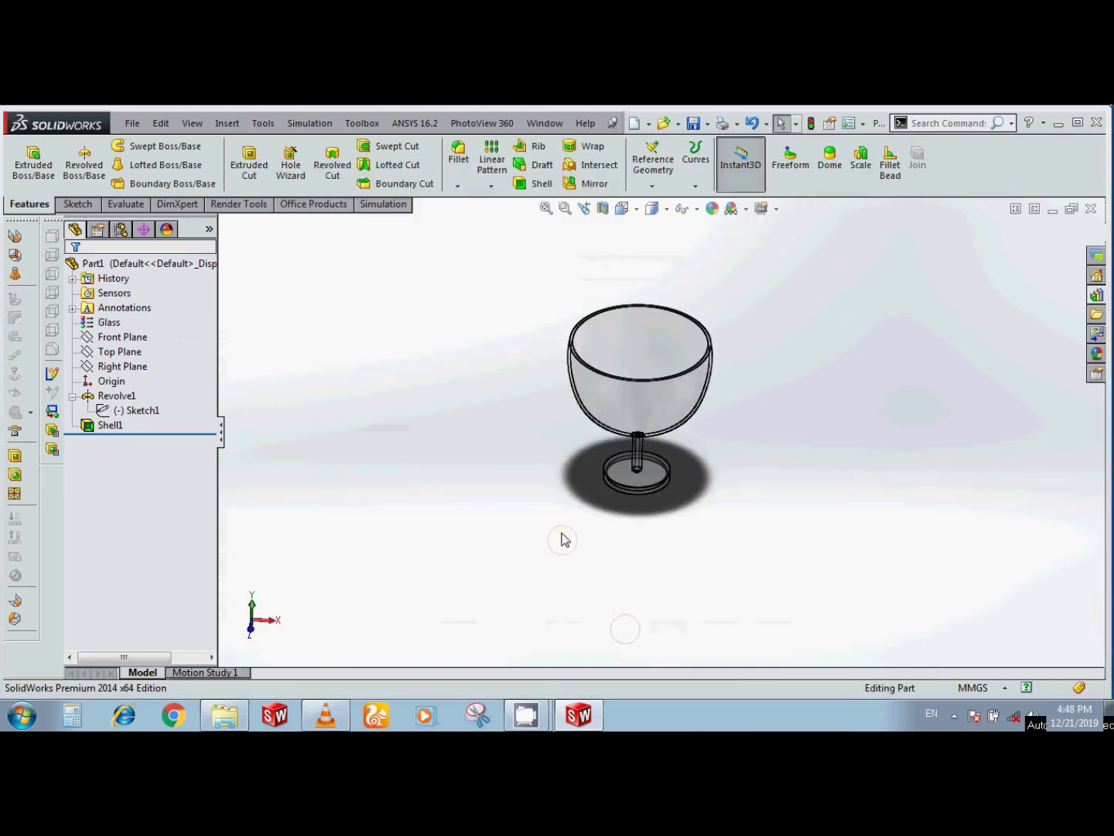
Frame the whole goblet from slightly above and produce a final render of it
{"action": "scroll", "coordinate": [673, 380], "scroll_direction": "down", "scroll_amount": 5}
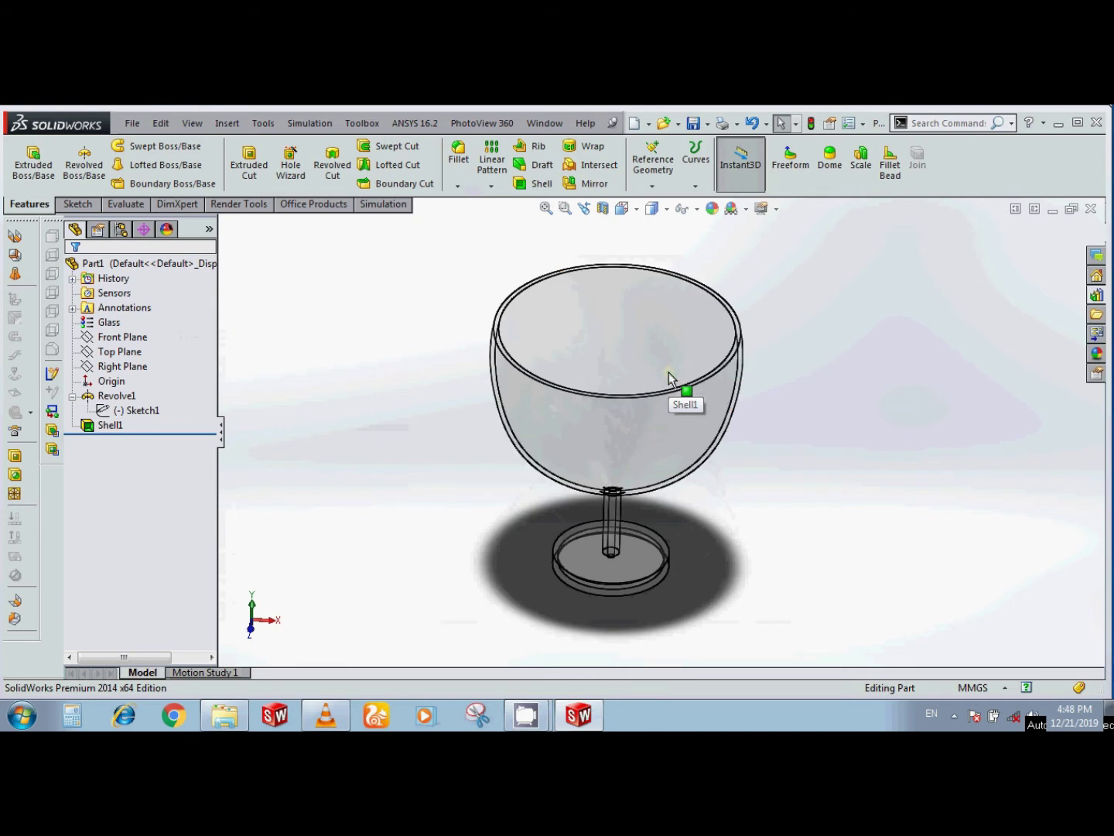
{"action": "mouse_move", "coordinate": [670, 379]}
{"action": "middle_mouse_down"}
{"action": "mouse_move", "coordinate": [651, 373]}
{"action": "mouse_move", "coordinate": [655, 382]}
{"action": "middle_mouse_up"}
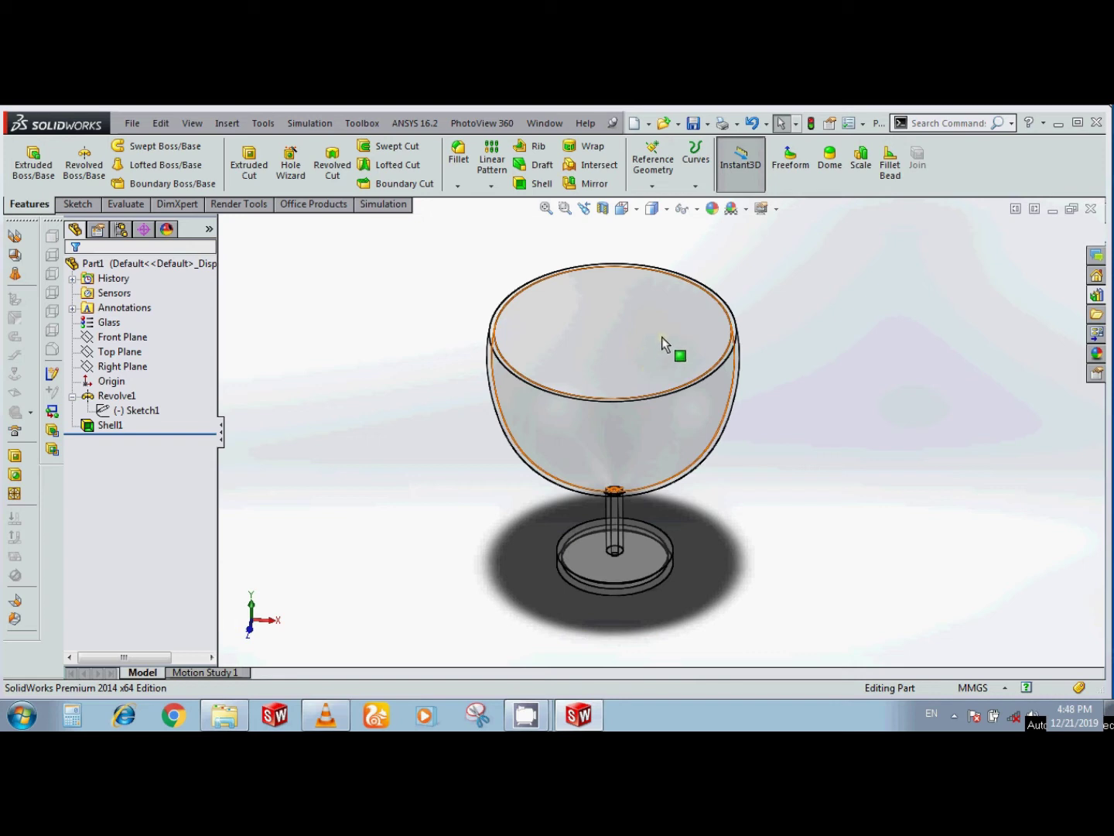
{"action": "scroll", "coordinate": [662, 338], "scroll_direction": "down", "scroll_amount": 2}
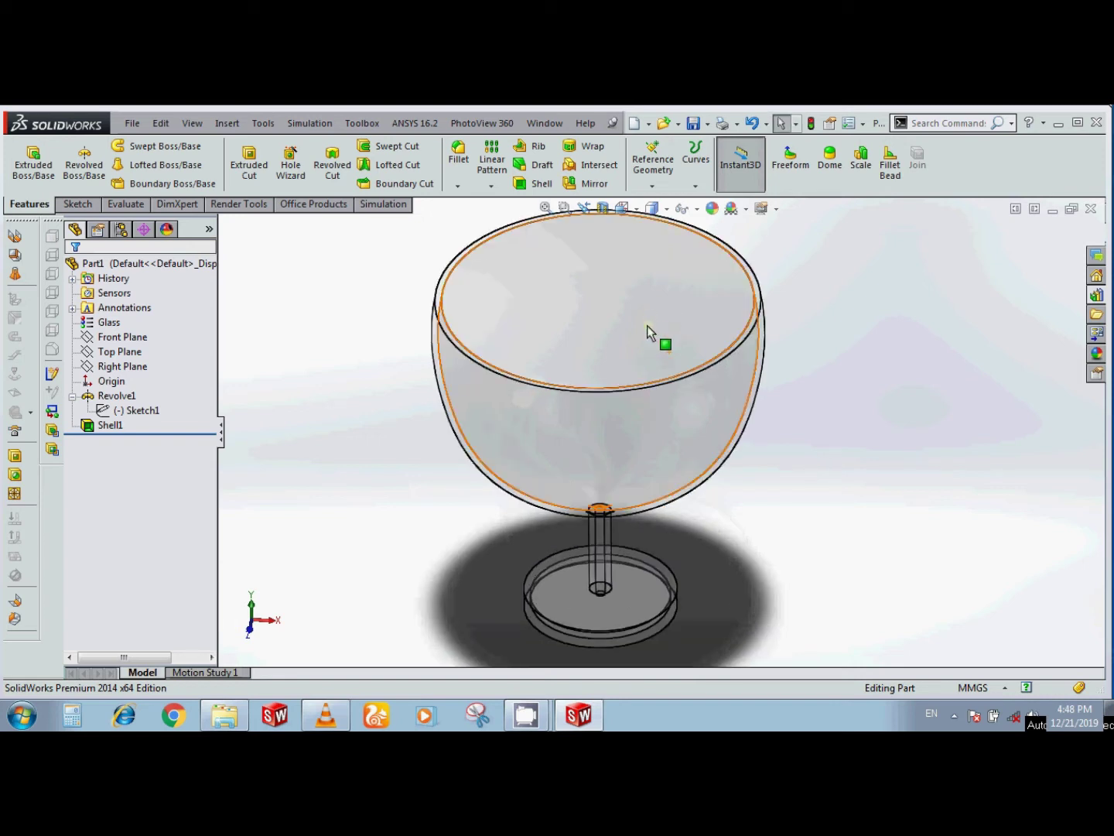
{"action": "scroll", "coordinate": [649, 332], "scroll_direction": "up", "scroll_amount": 2}
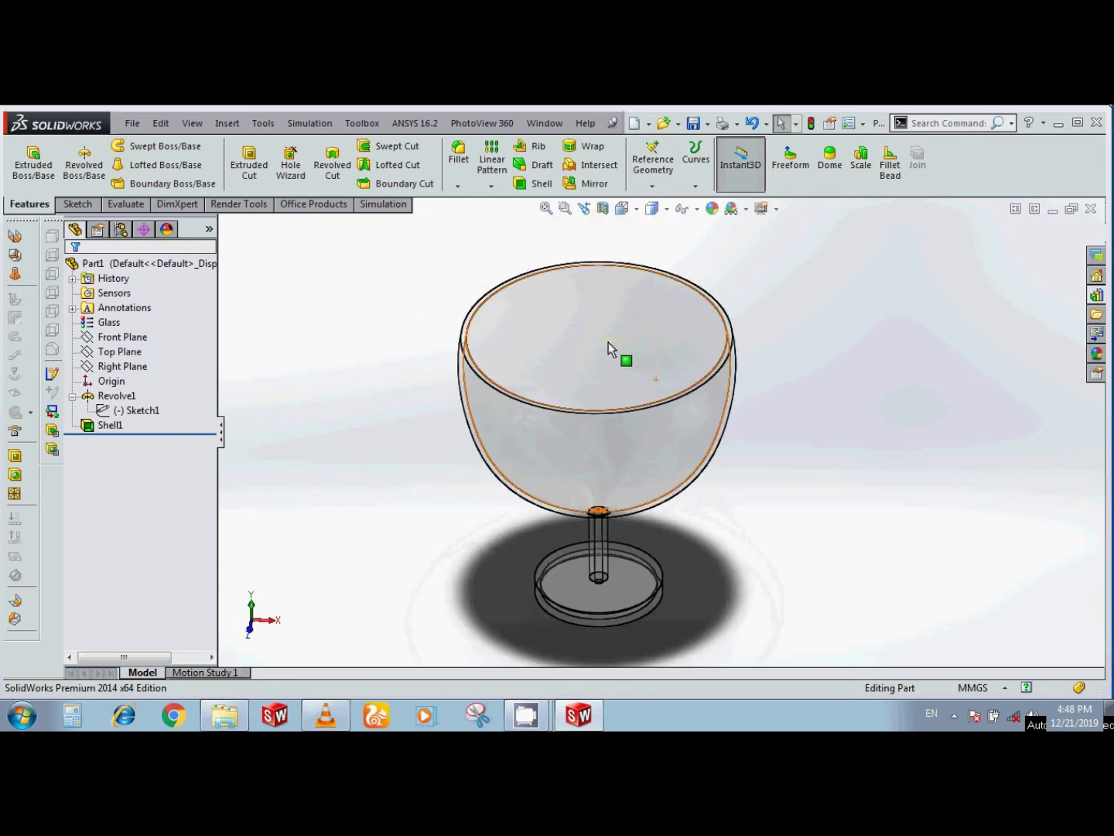
{"action": "middle_click_drag", "start_coordinate": [609, 343], "coordinate": [609, 333], "text": "ctrl"}
{"action": "left_click", "coordinate": [762, 385]}
{"action": "left_click", "coordinate": [234, 206]}
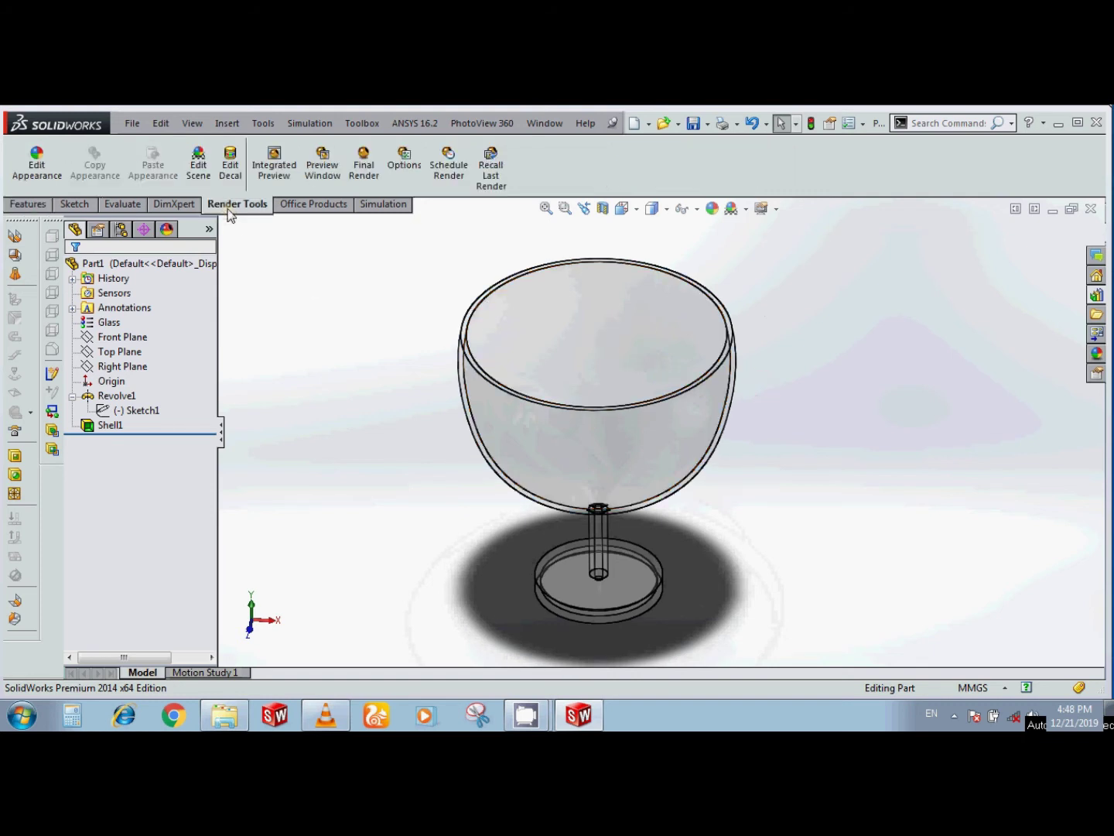
{"action": "left_click", "coordinate": [364, 171]}
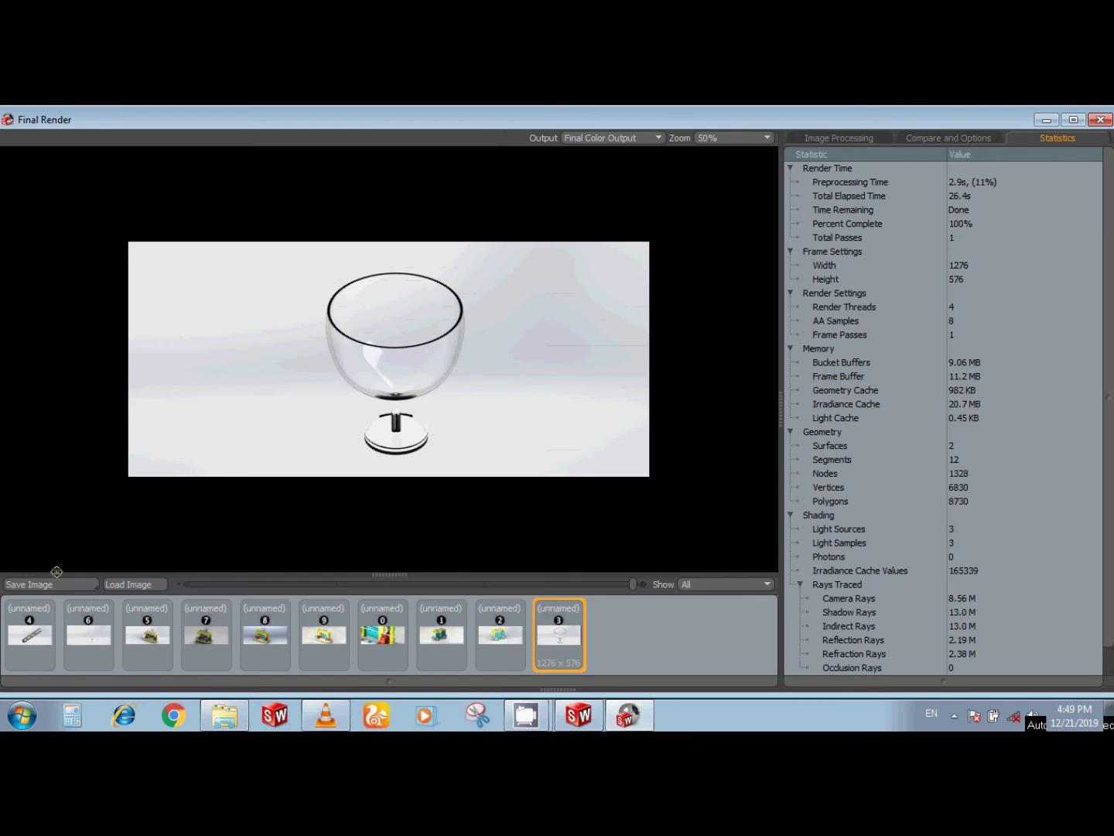
Save the rendered image to the Desktop as a JPEG named glass, and dismiss the render and preview windows
{"action": "left_click", "coordinate": [43, 584]}
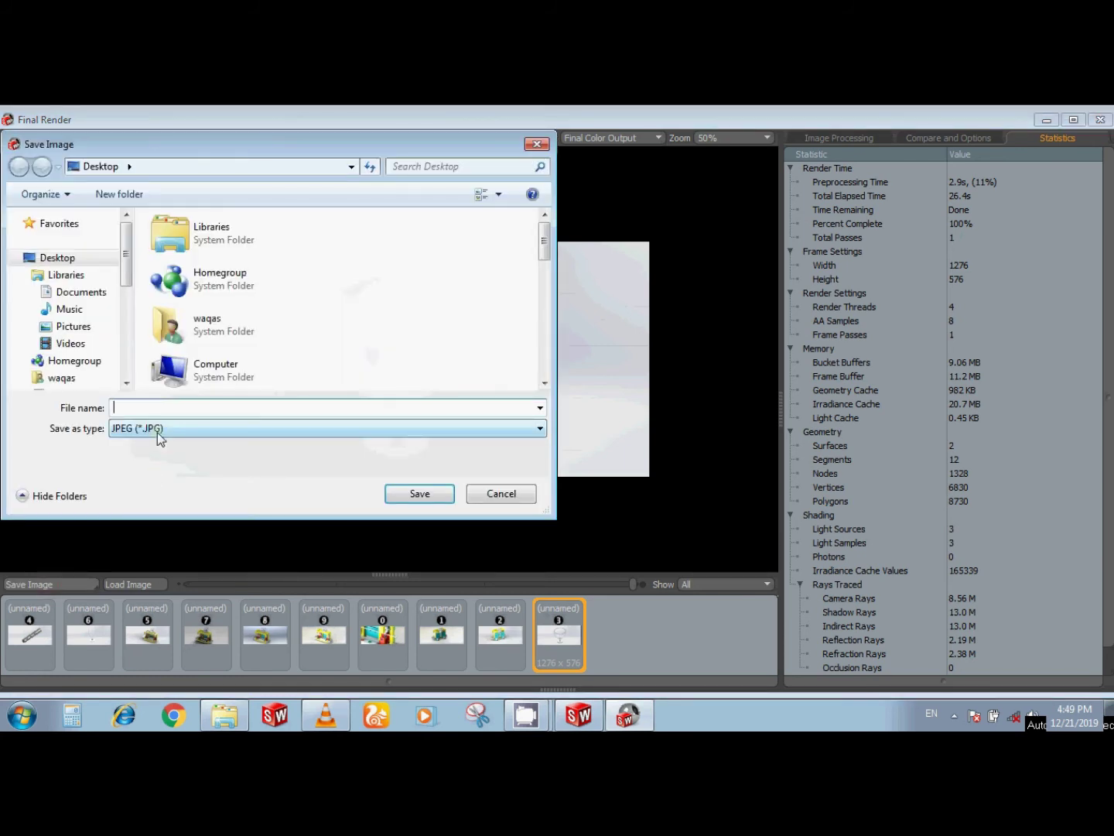
{"action": "type", "text": "g"}
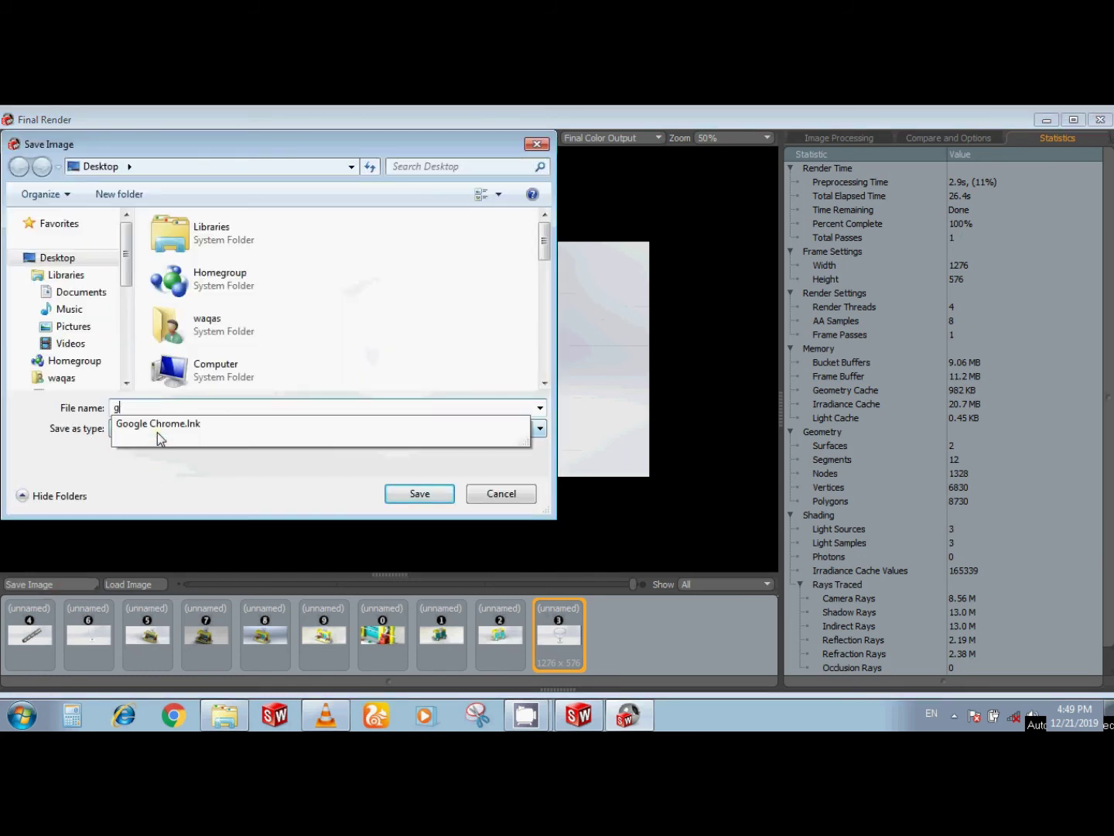
{"action": "type", "text": "lass"}
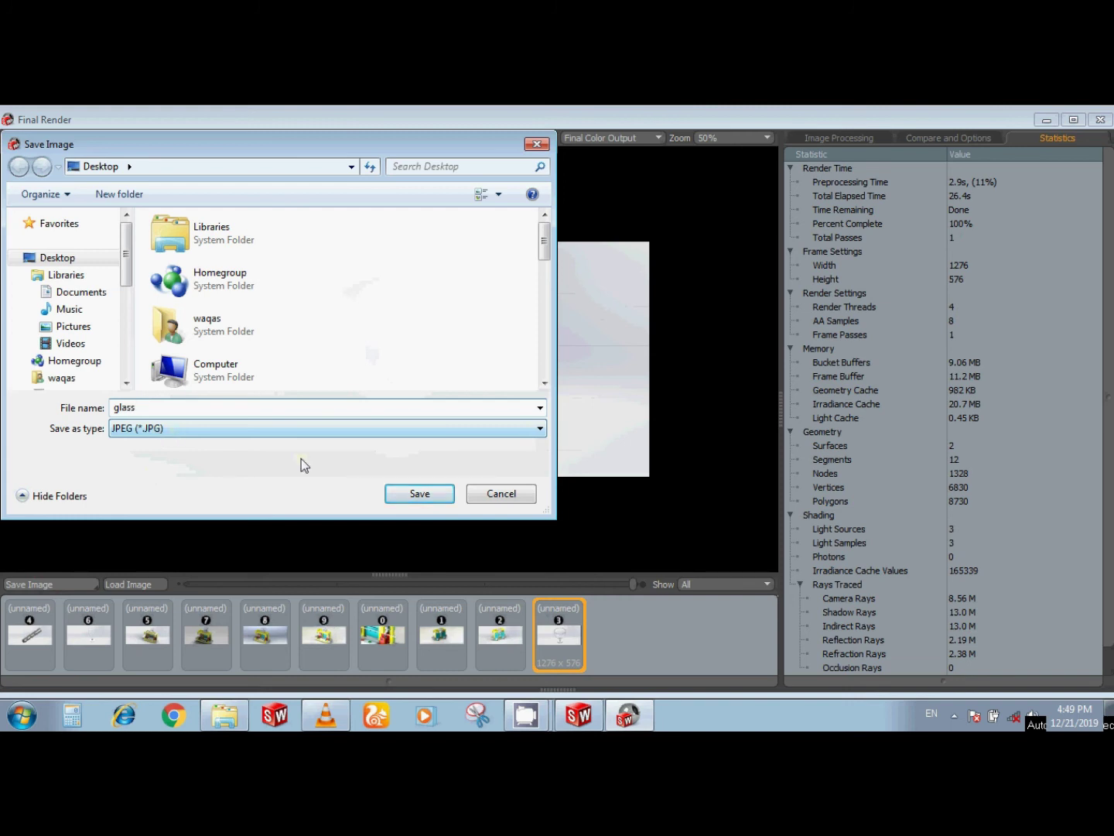
{"action": "left_click", "coordinate": [392, 491]}
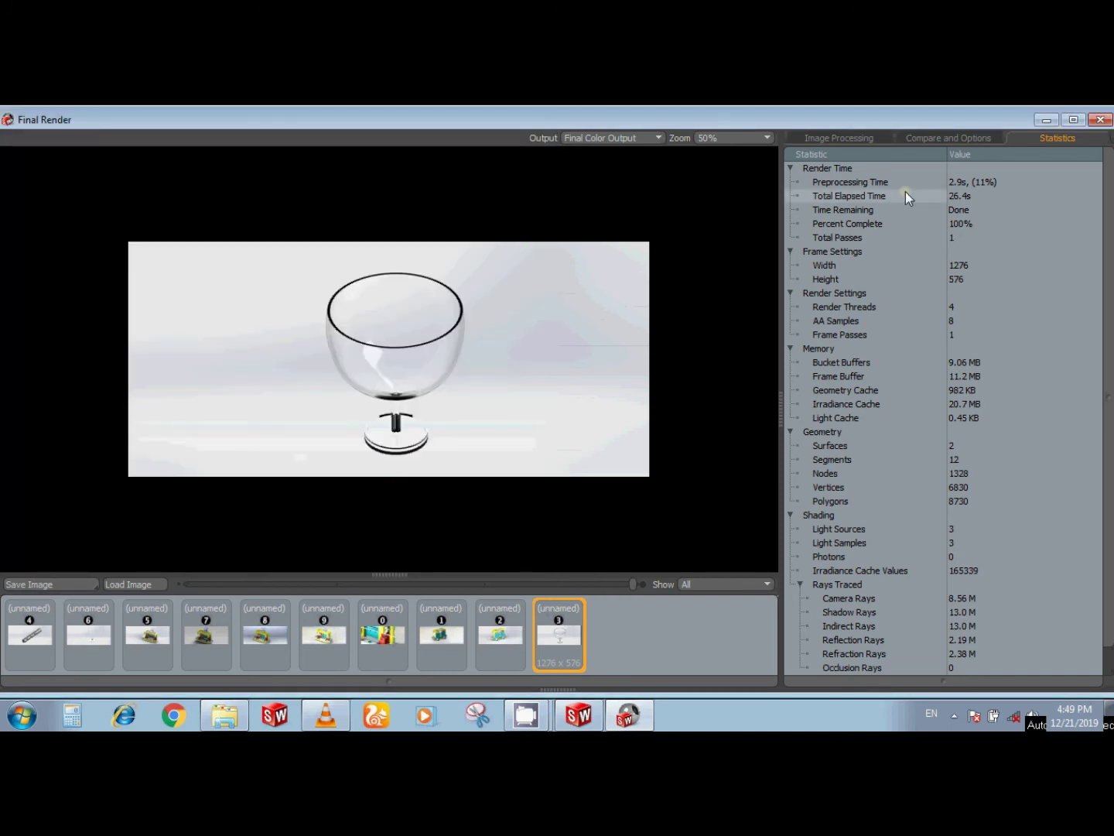
{"action": "left_click", "coordinate": [1091, 125]}
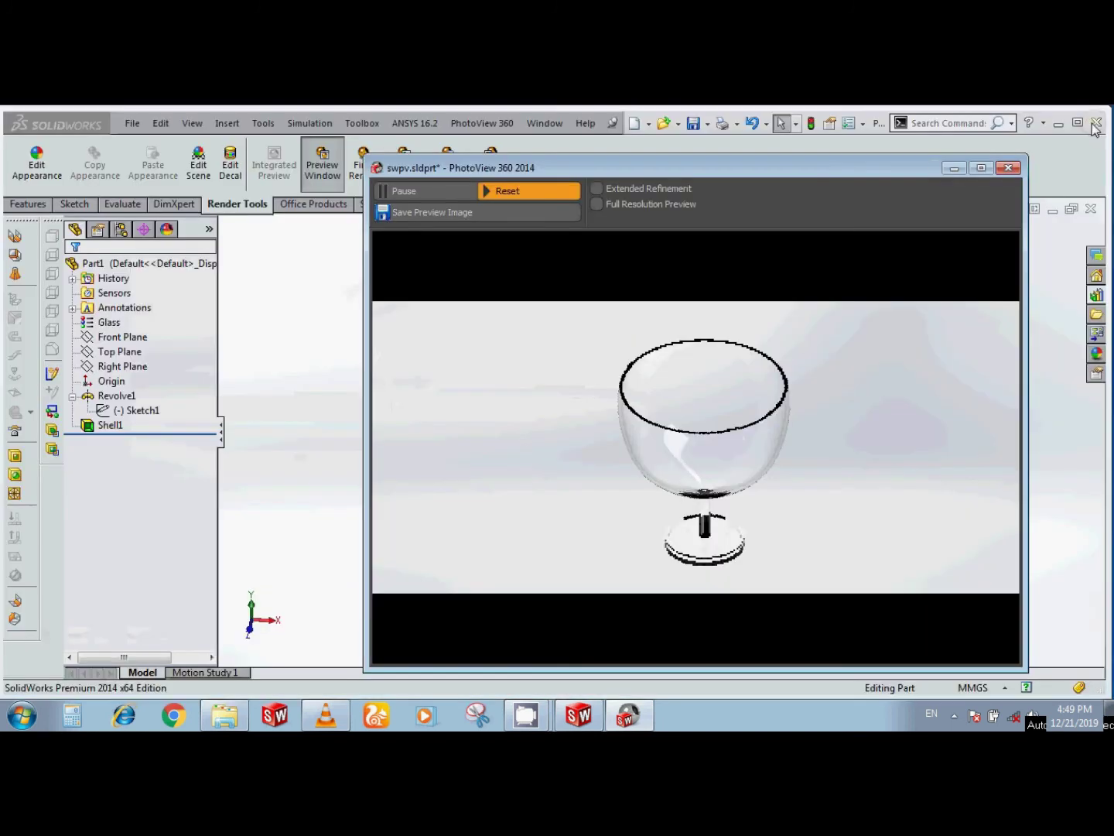
{"action": "left_click", "coordinate": [944, 167]}
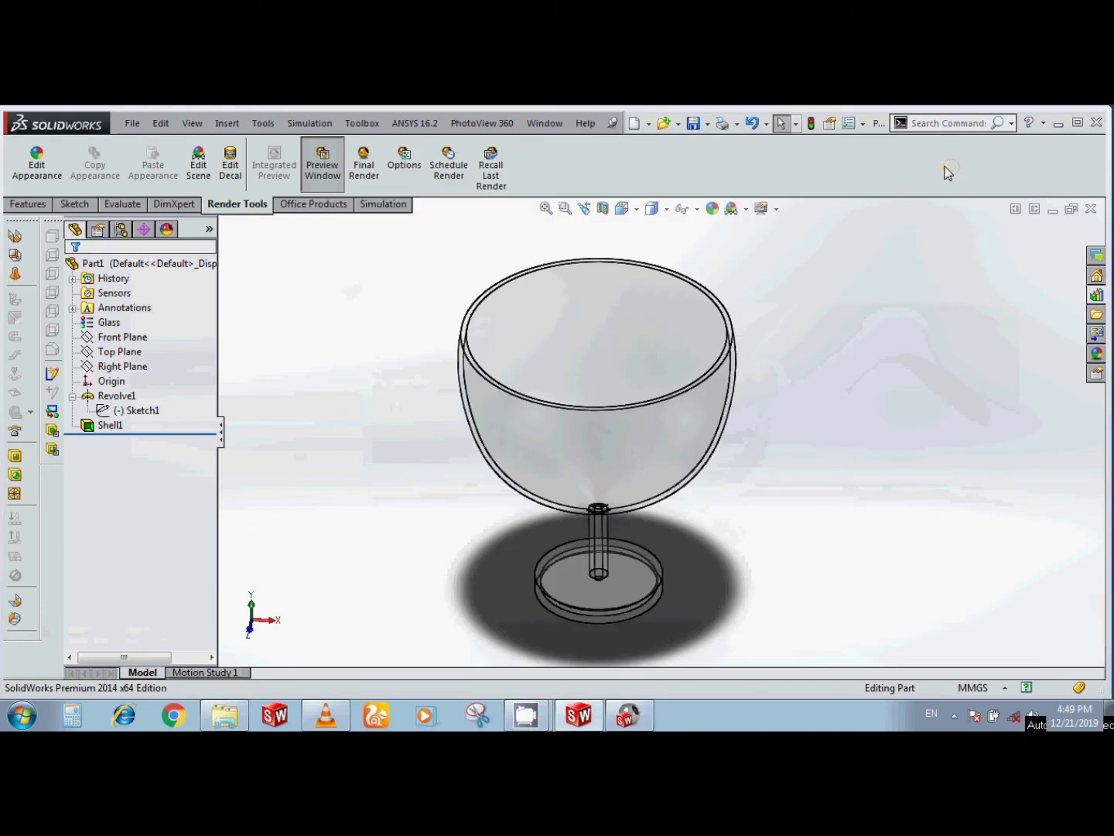
Apply the Backdrop - Grey with Overhead Light scene and render the goblet again with Final Render
{"action": "left_click", "coordinate": [746, 209]}
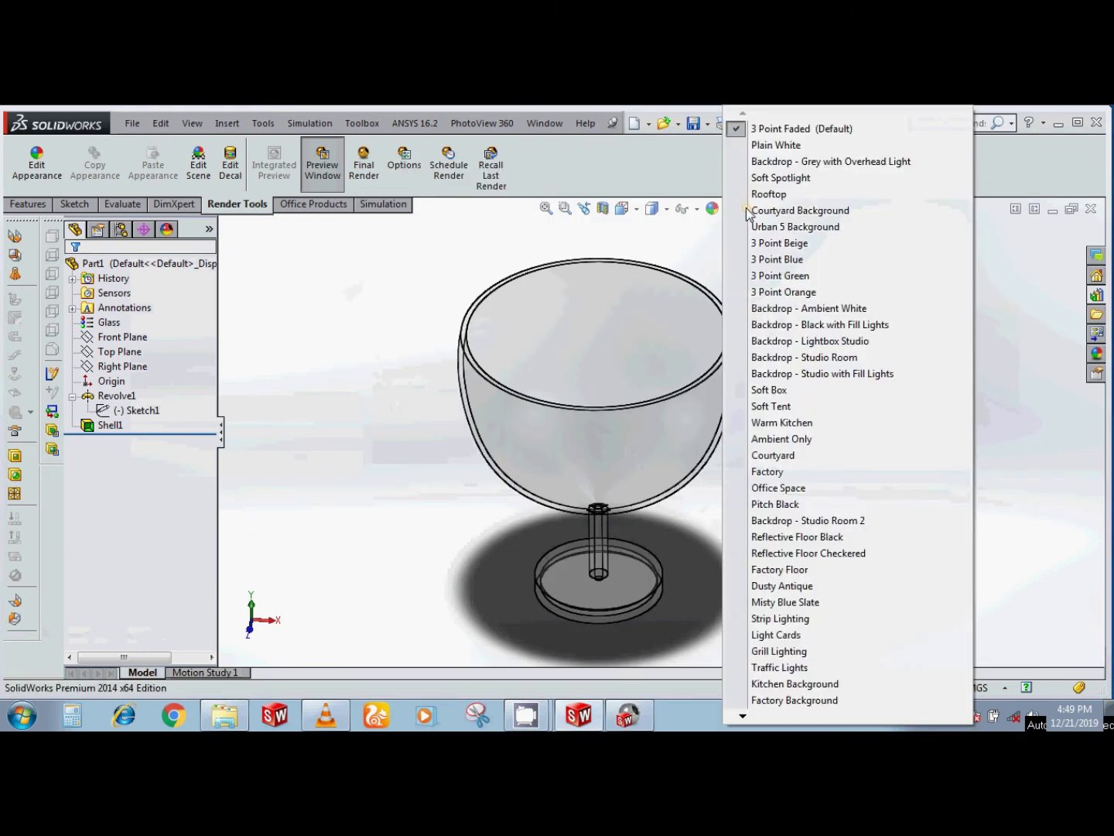
{"action": "left_click", "coordinate": [765, 163]}
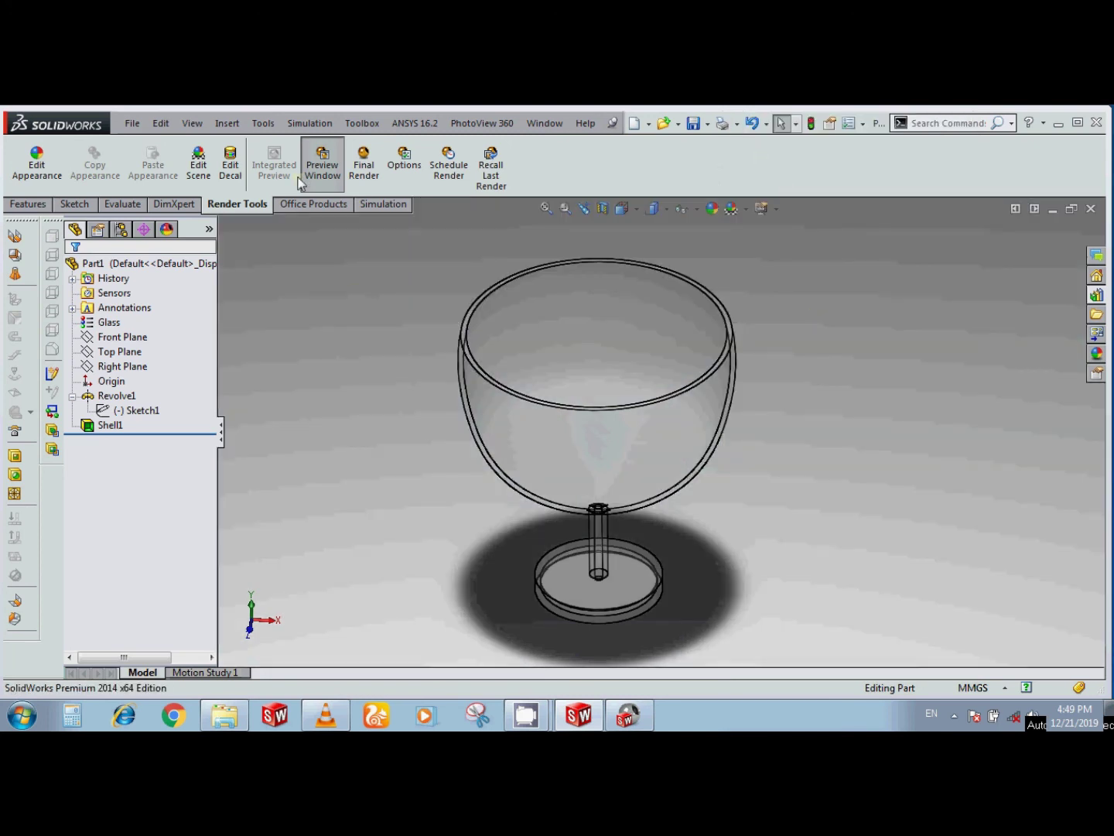
{"action": "left_click", "coordinate": [626, 716]}
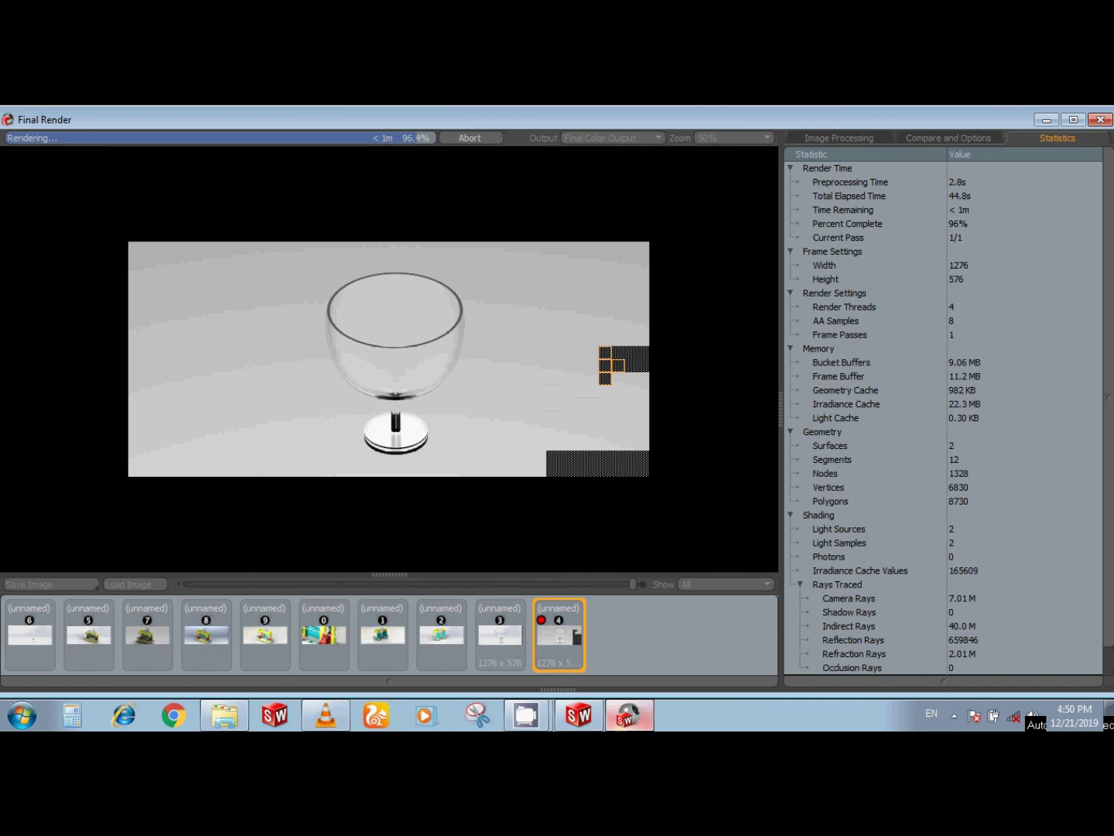
Save the grey-backdrop render to the Desktop as a JPEG named gf, close the render window and minimise the preview window
{"action": "left_click", "coordinate": [80, 583]}
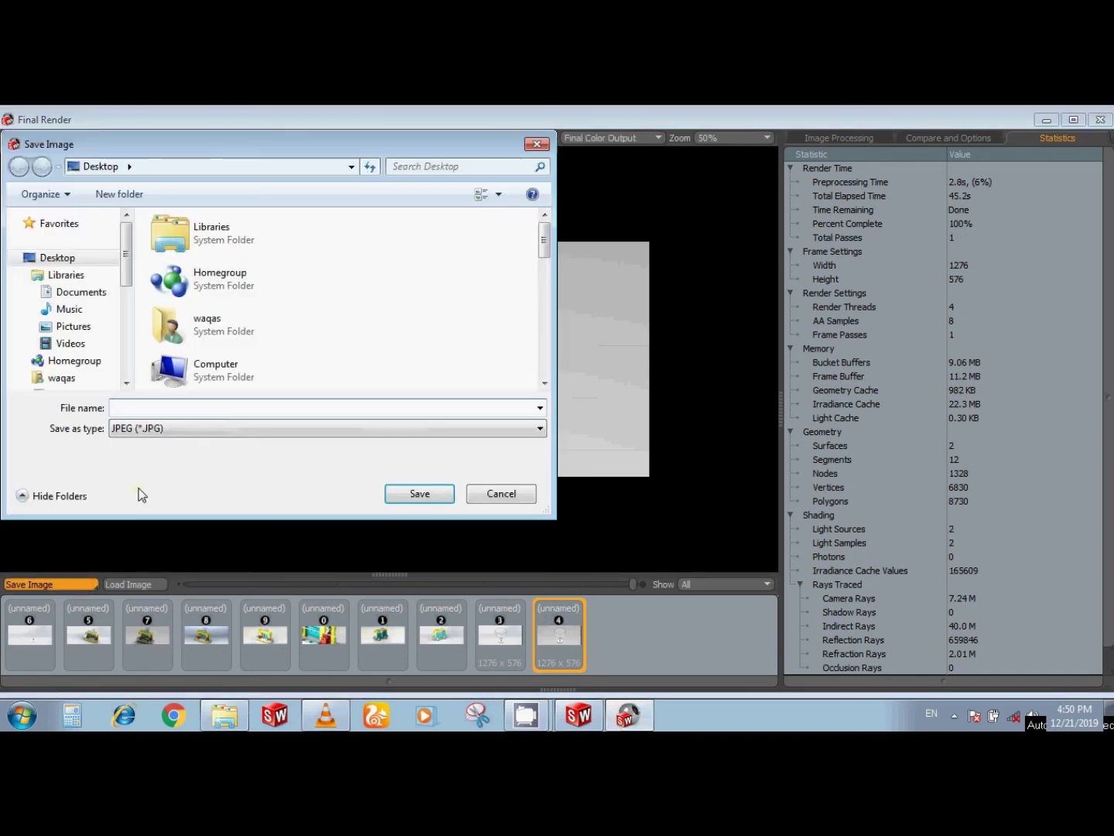
{"action": "type", "text": "g"}
{"action": "type", "text": "f"}
{"action": "key", "text": "Return"}
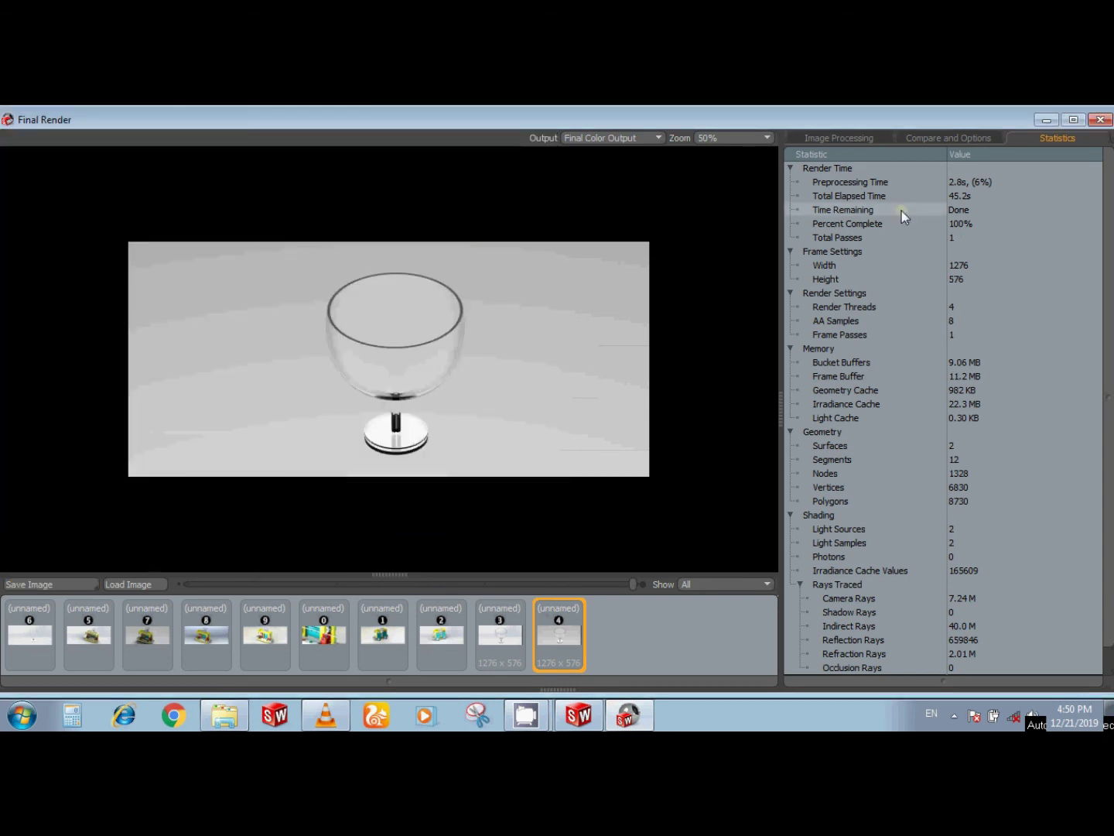
{"action": "left_click", "coordinate": [1097, 120]}
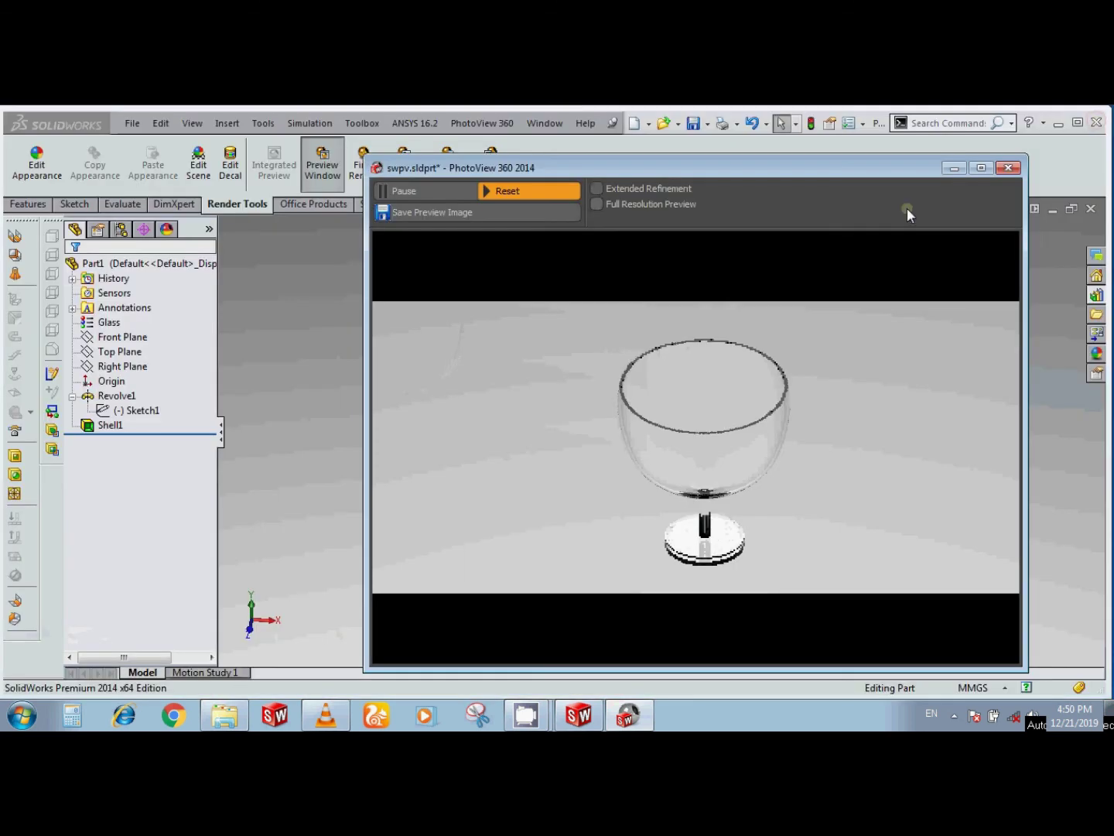
{"action": "left_click", "coordinate": [955, 168]}
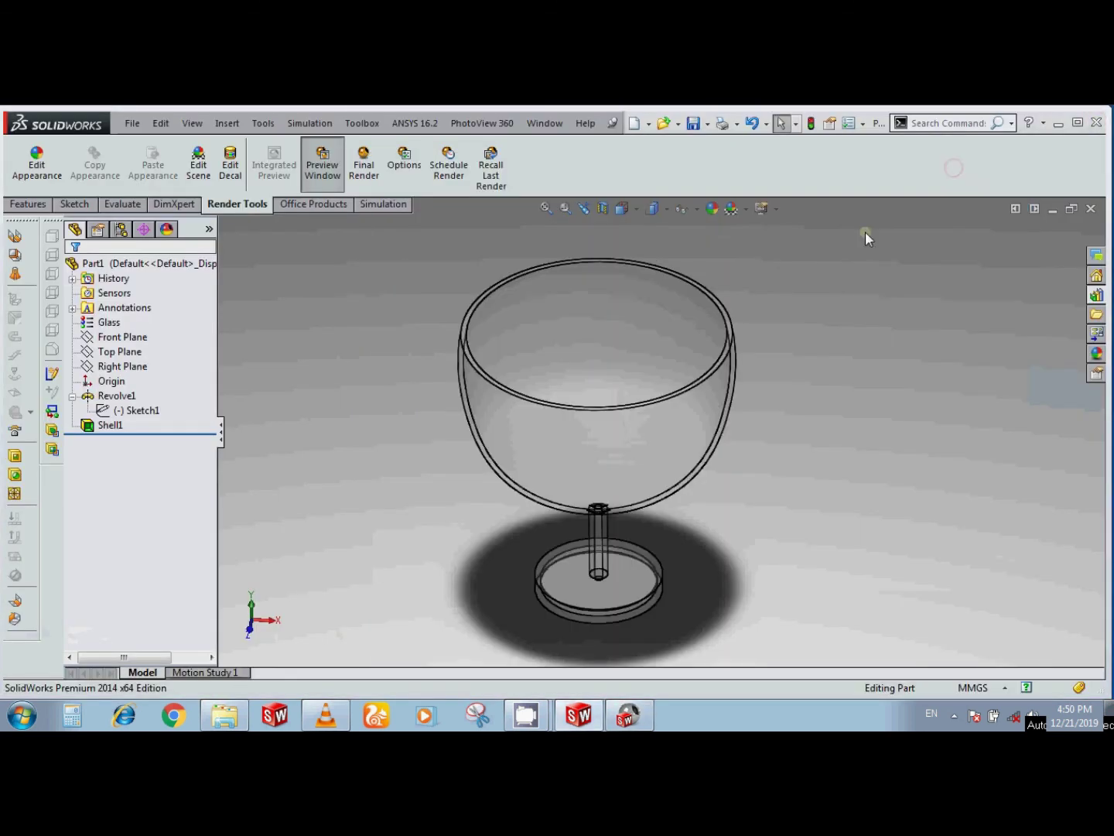
Apply the Backdrop - Studio with Fill Lights scene and produce a final render of the goblet in it
{"action": "left_click", "coordinate": [747, 207]}
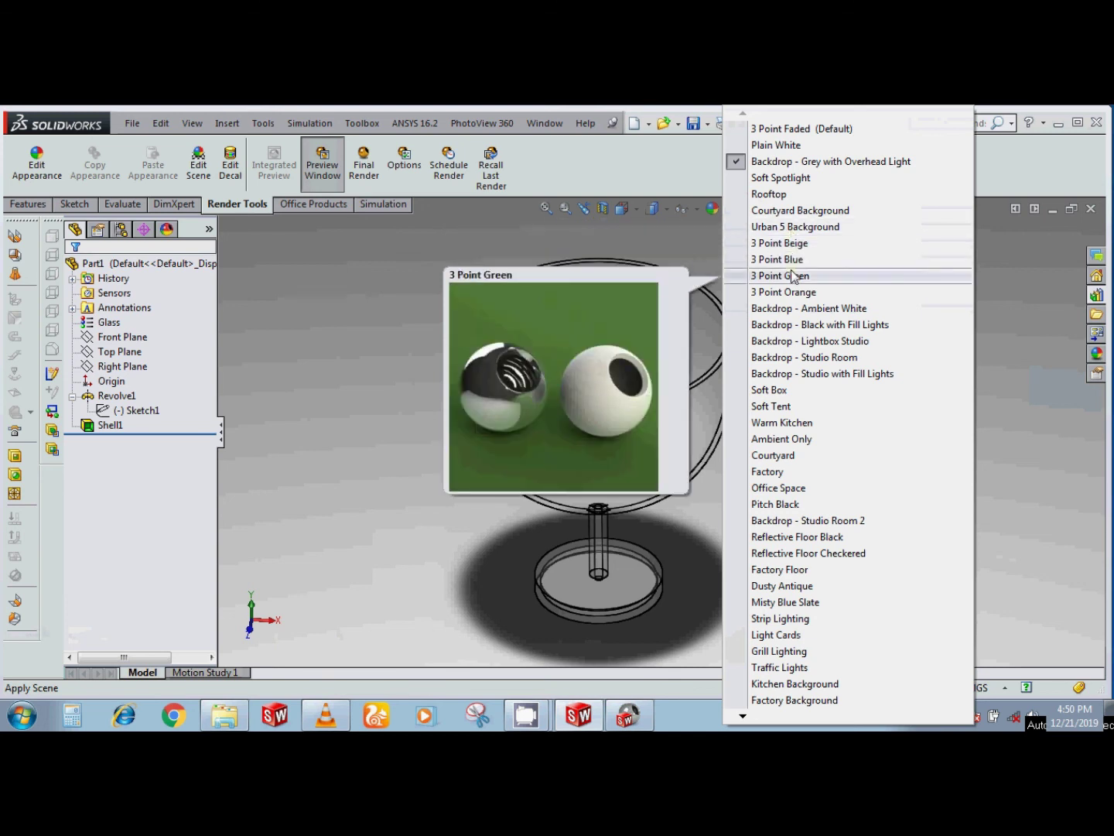
{"action": "left_click", "coordinate": [790, 374]}
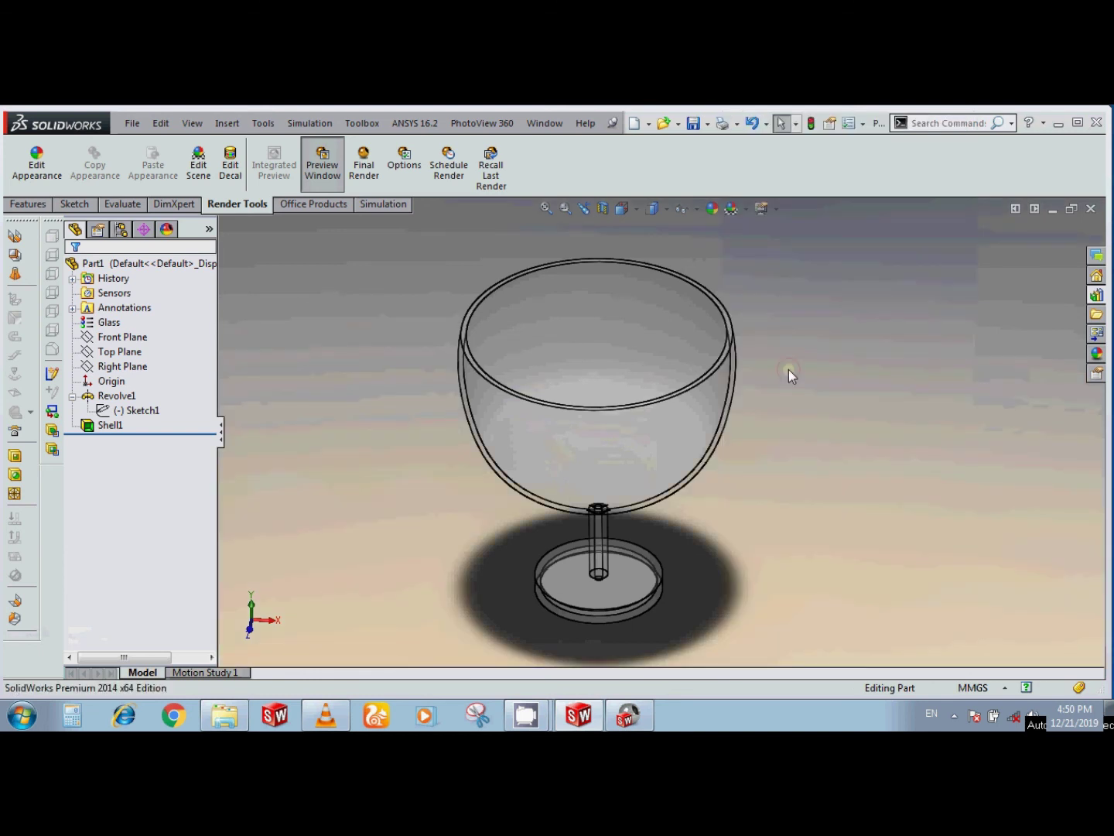
{"action": "left_click", "coordinate": [364, 158]}
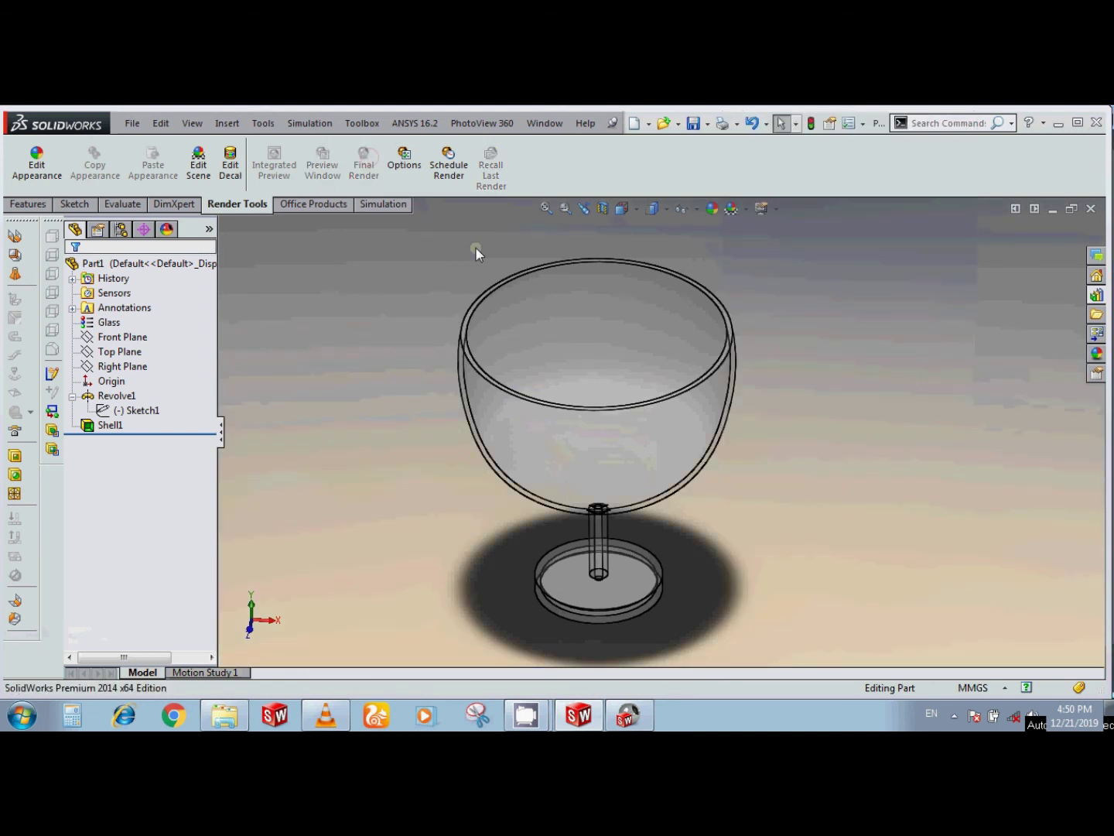
{"action": "left_click", "coordinate": [627, 724]}
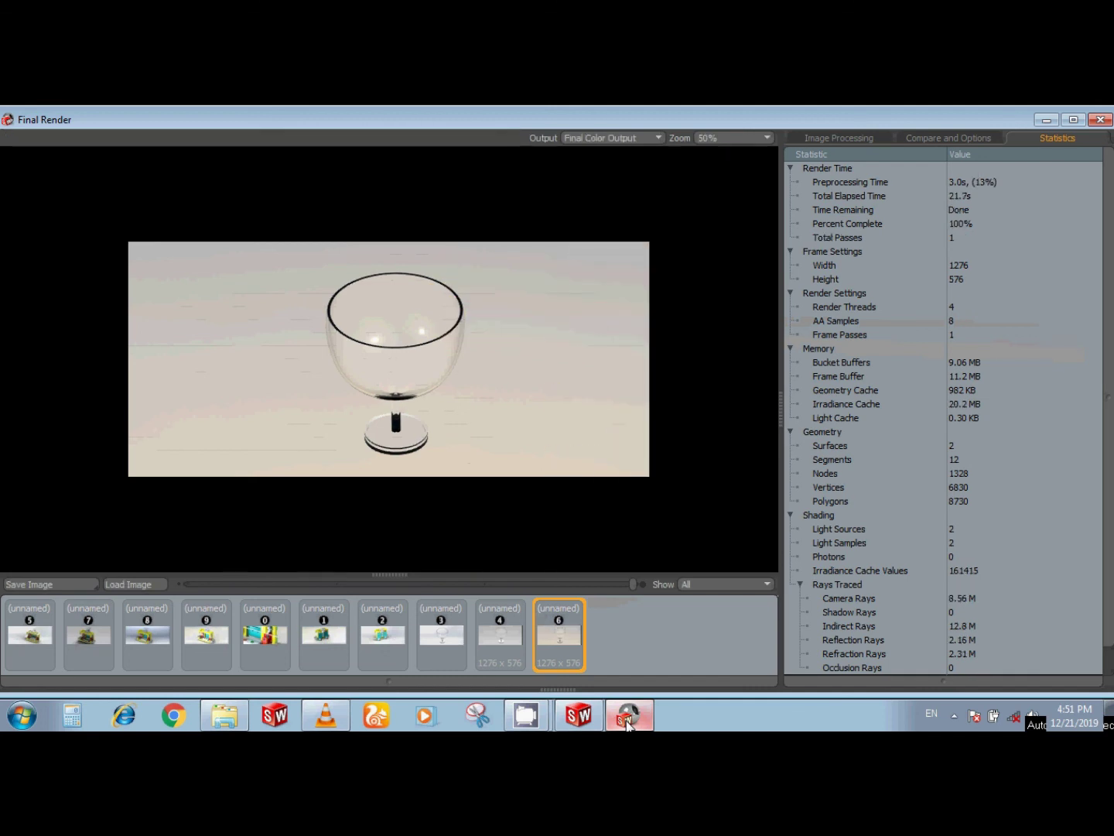
Save the studio-backdrop render to the Desktop as a JPEG named 3, overwriting the existing file
{"action": "left_click", "coordinate": [78, 584]}
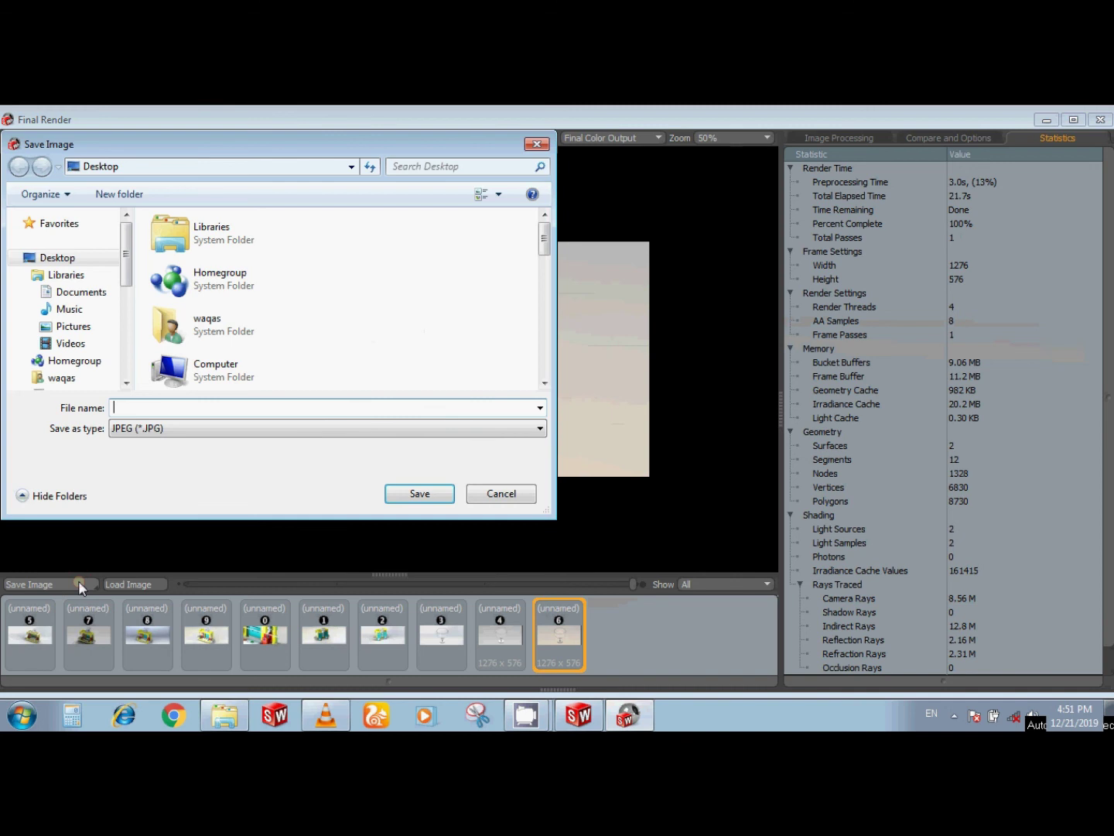
{"action": "type", "text": "3"}
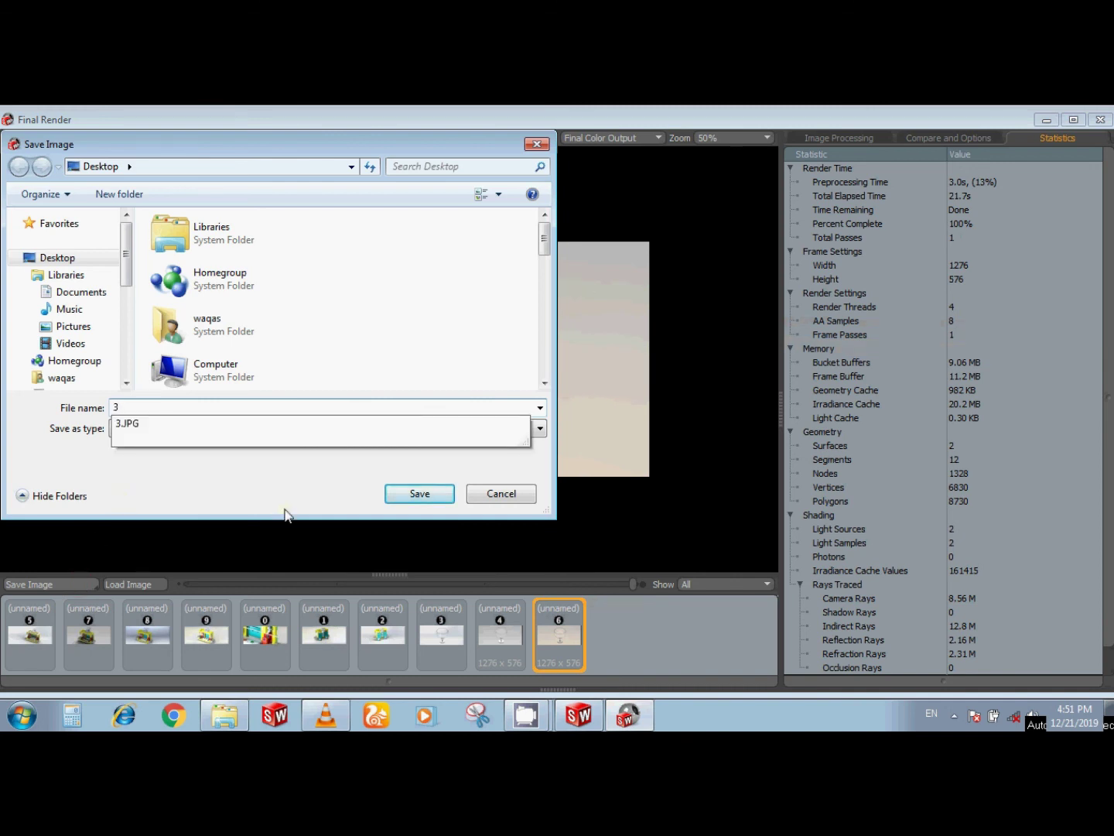
{"action": "left_click", "coordinate": [415, 493]}
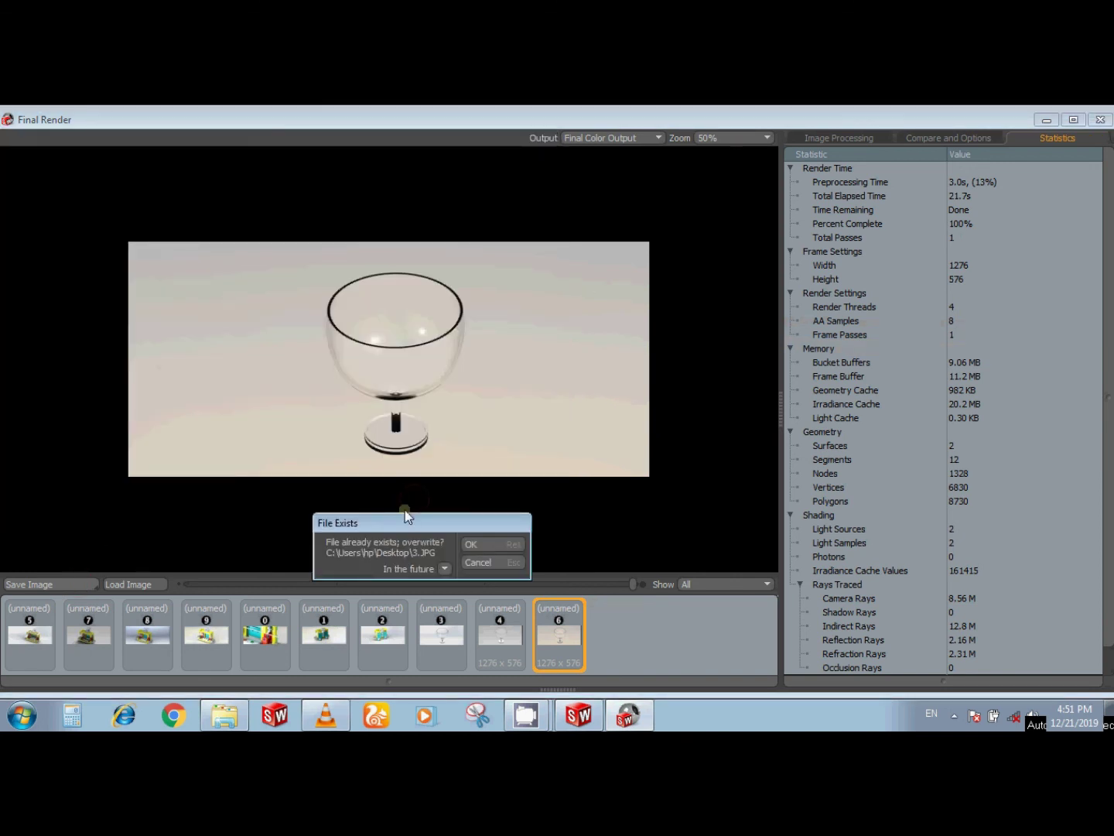
{"action": "left_click", "coordinate": [486, 542]}
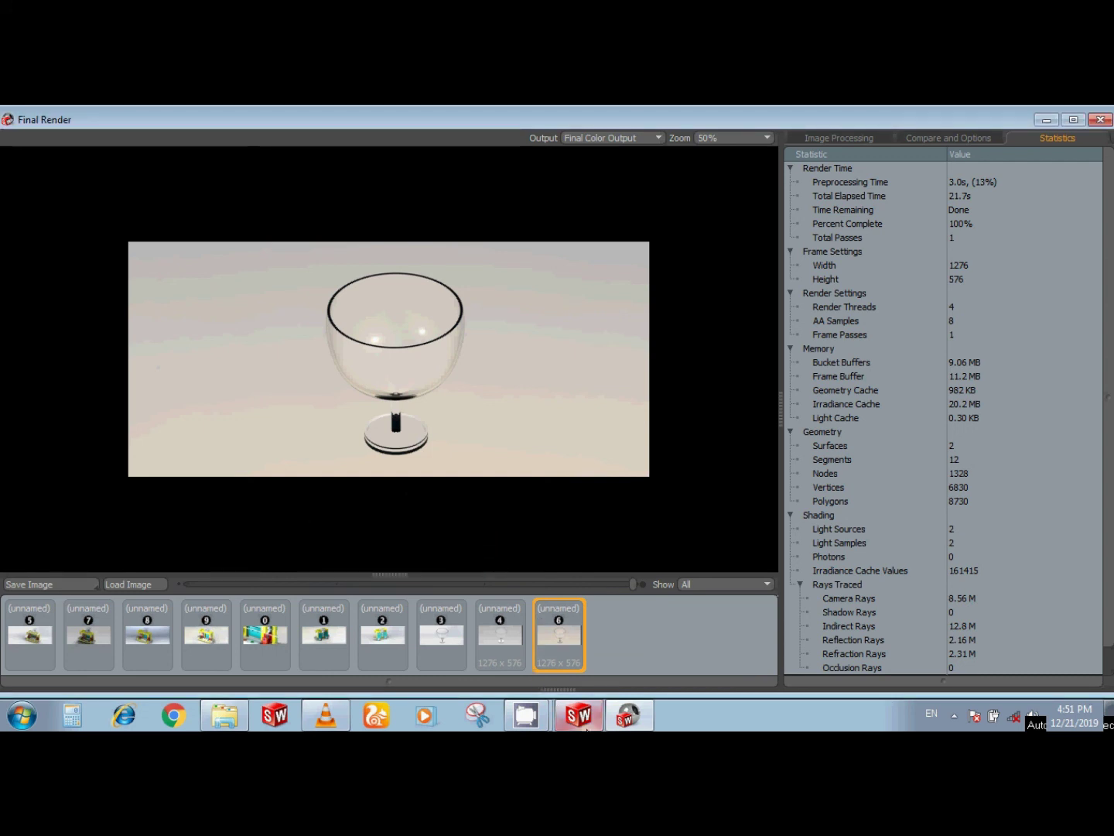
{"action": "left_click", "coordinate": [527, 715]}
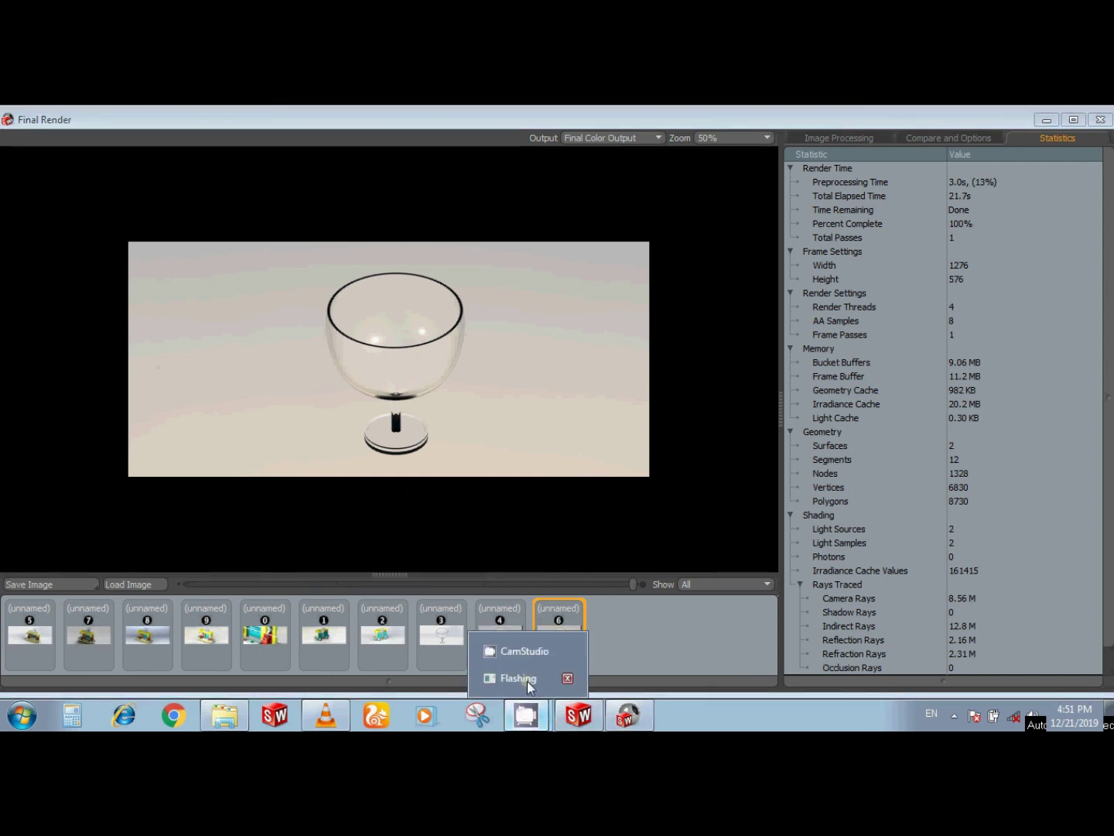
{"action": "left_click", "coordinate": [528, 654]}
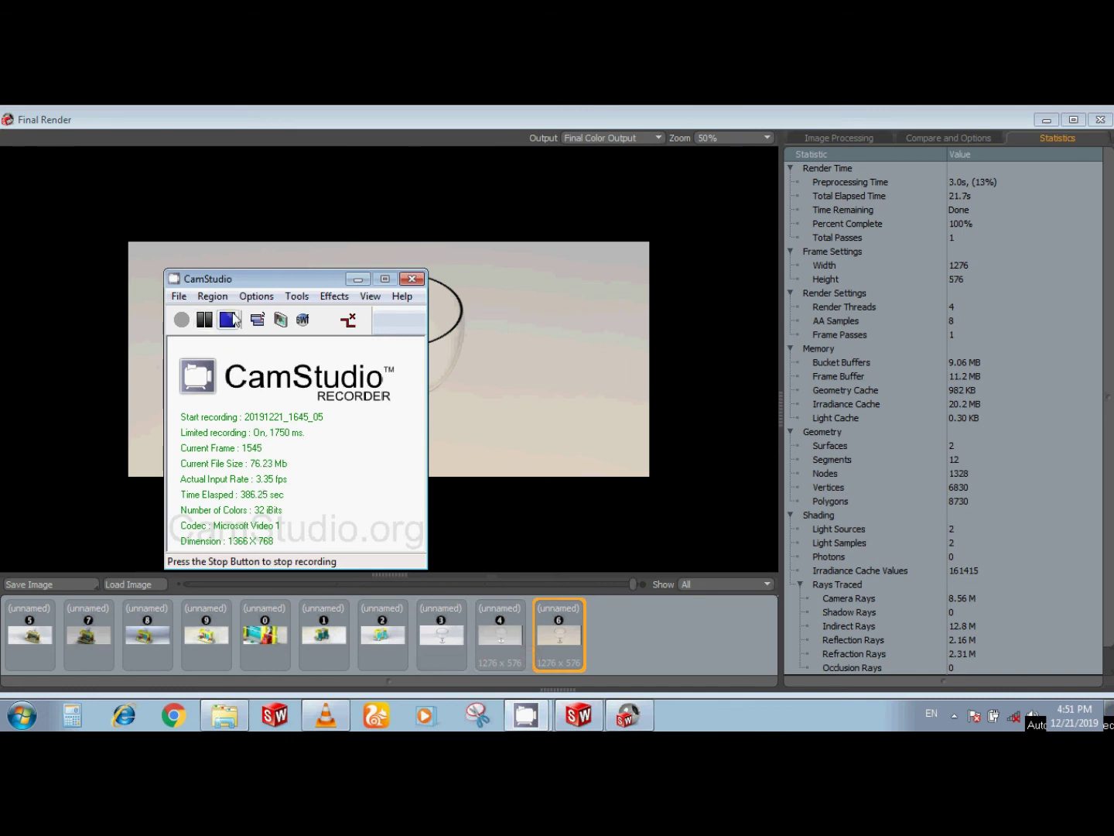